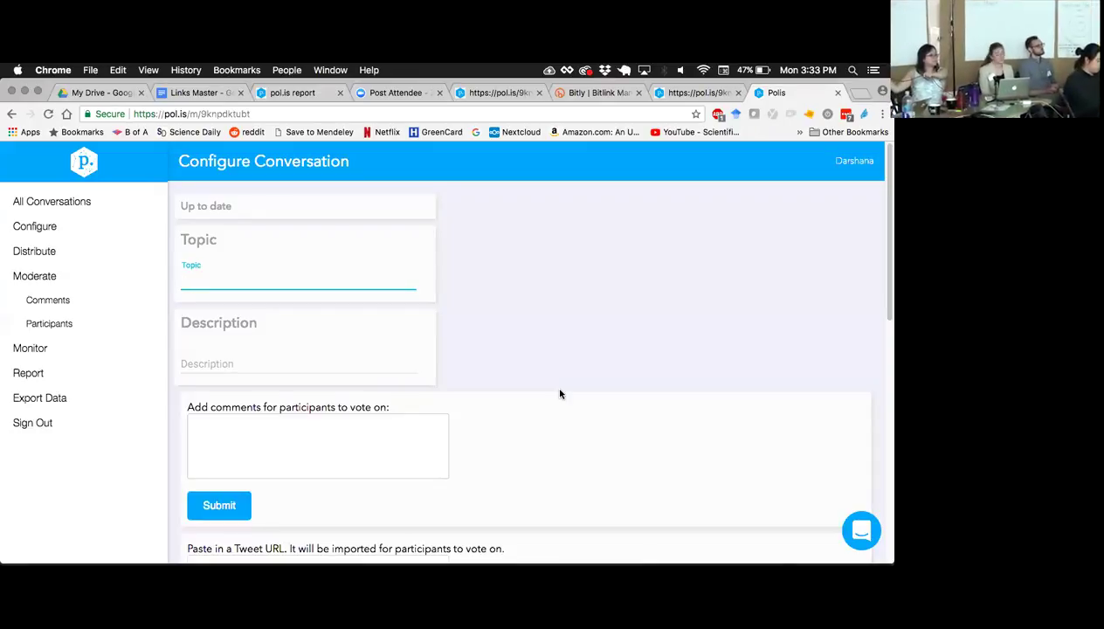
Begin the conversation topic with the text "How does the government".
{"action": "type", "text": "How the"}
{"action": "key", "text": "BackSpace"}
{"action": "key", "text": "BackSpace"}
{"action": "key", "text": "BackSpace"}
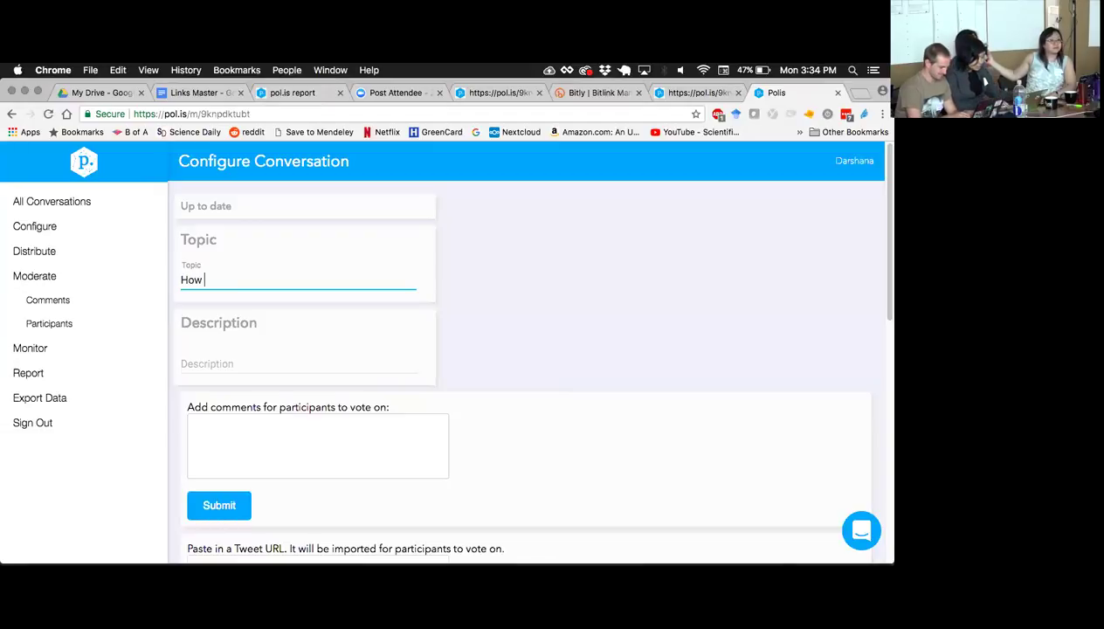
{"action": "type", "text": "does the G"}
{"action": "key", "text": "BackSpace"}
{"action": "key", "text": "BackSpace"}
{"action": "type", "text": "governemtn"}
{"action": "key", "text": "BackSpace"}
{"action": "key", "text": "BackSpace"}
{"action": "key", "text": "BackSpace"}
{"action": "key", "text": "BackSpace"}
{"action": "key", "text": "BackSpace"}
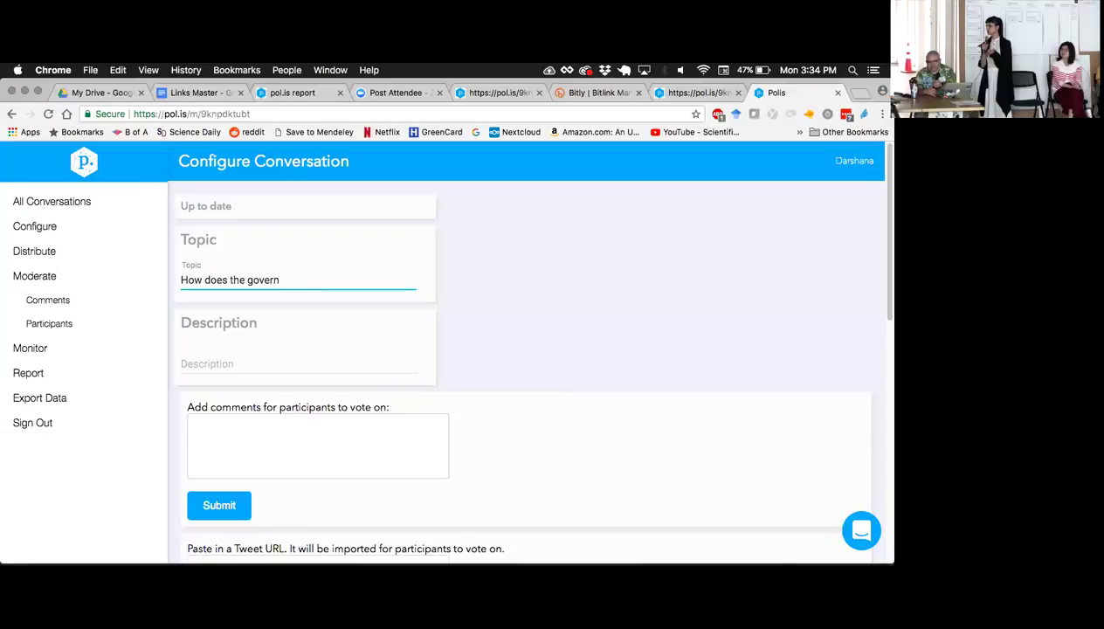
{"action": "type", "text": "ment"}
{"action": "key", "text": "BackSpace"}
{"action": "key", "text": "BackSpace"}
{"action": "key", "text": "BackSpace"}
{"action": "key", "text": "BackSpace"}
{"action": "key", "text": "BackSpace"}
{"action": "type", "text": "nment"}
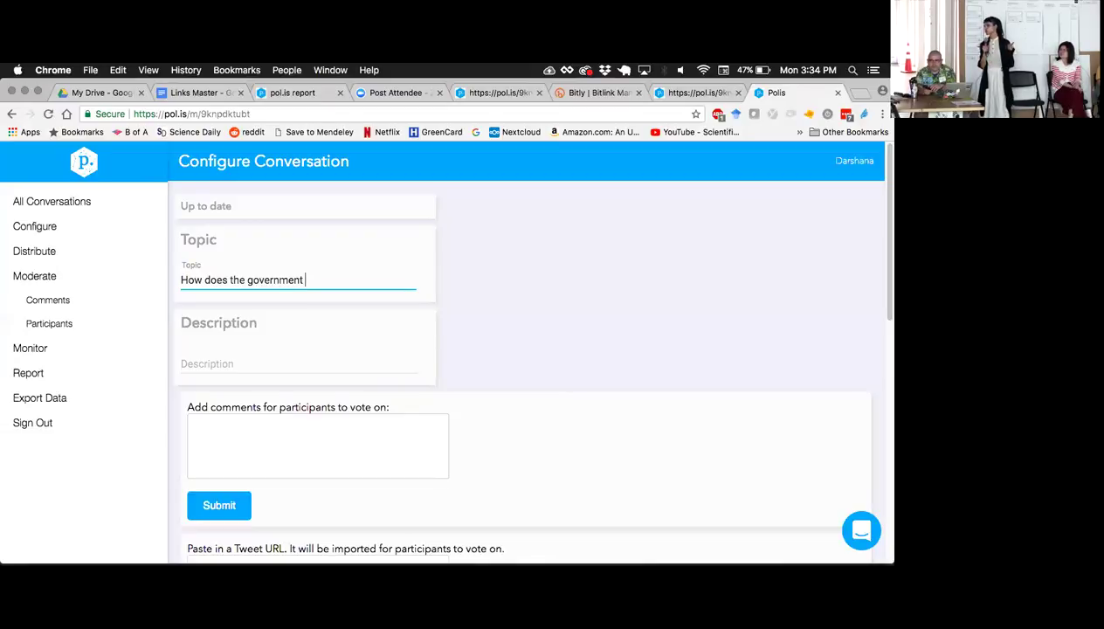
{"action": "type", "text": "insu"}
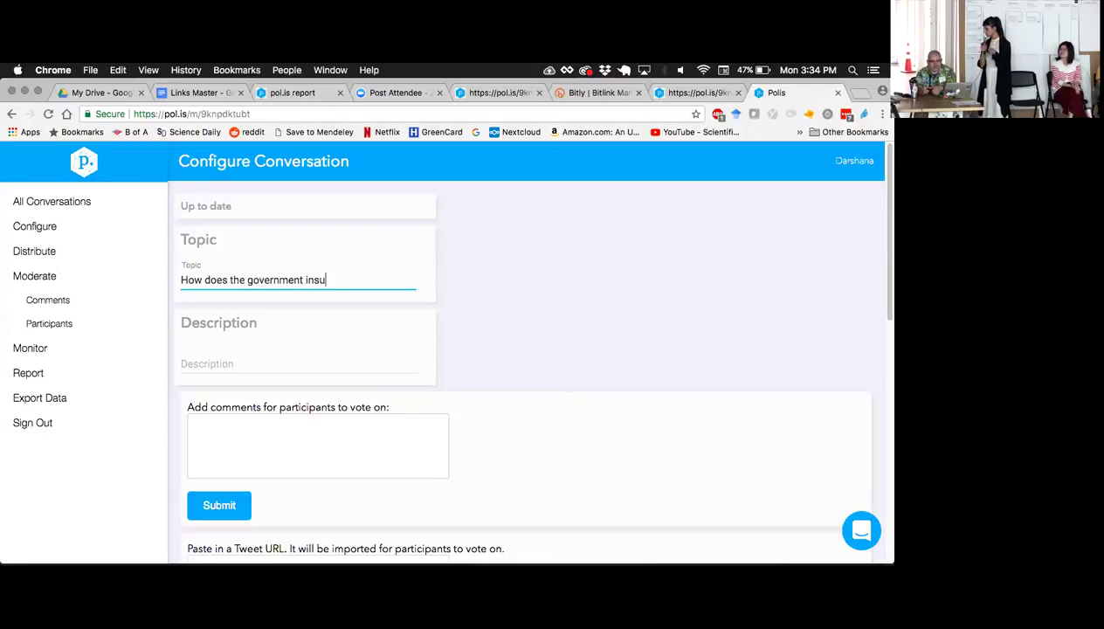
{"action": "type", "text": "re the"}
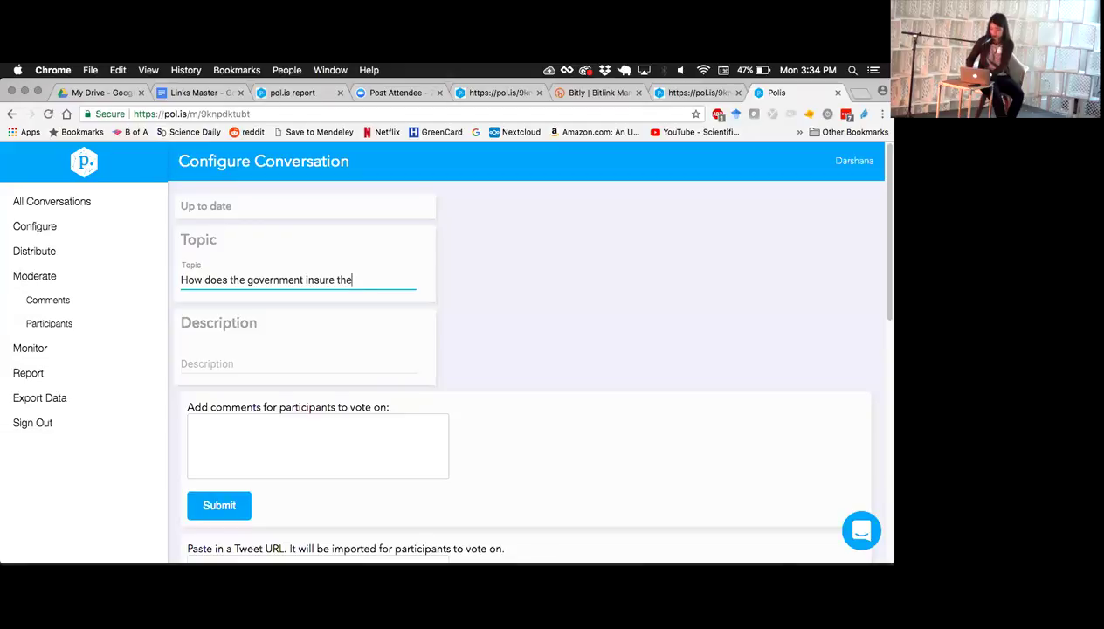
{"action": "key", "text": "BackSpace"}
{"action": "key", "text": "BackSpace"}
{"action": "key", "text": "BackSpace"}
{"action": "key", "text": "BackSpace"}
{"action": "key", "text": "BackSpace"}
{"action": "key", "text": "BackSpace"}
{"action": "key", "text": "BackSpace"}
{"action": "key", "text": "BackSpace"}
{"action": "key", "text": "BackSpace"}
{"action": "key", "text": "BackSpace"}
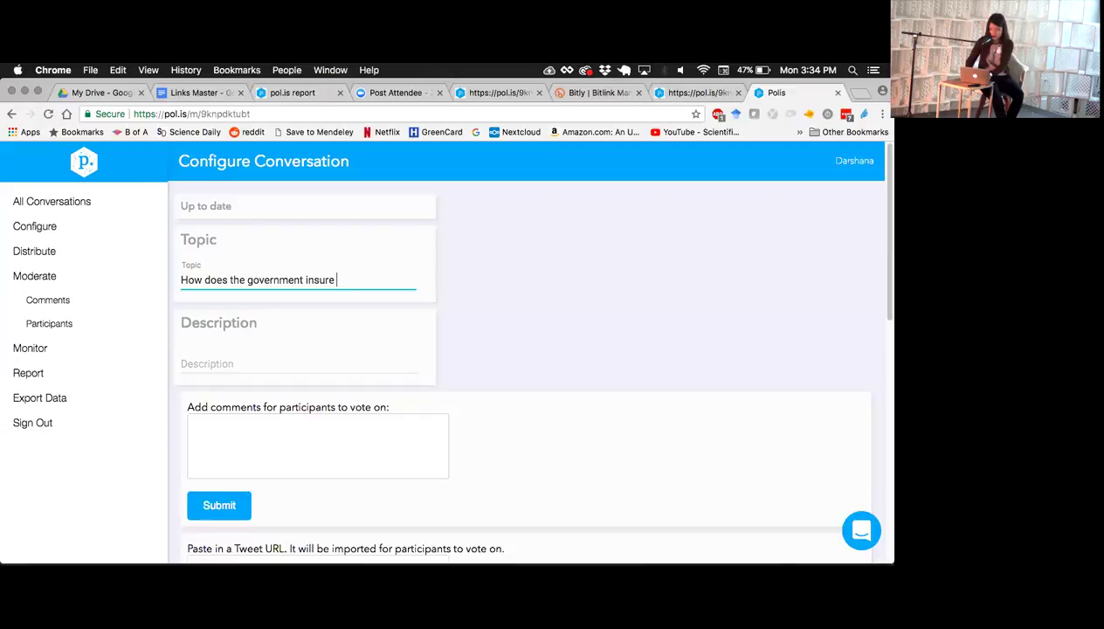
Continue the topic with "use and protect local" and insert "city" before "government".
{"action": "type", "text": "use and t"}
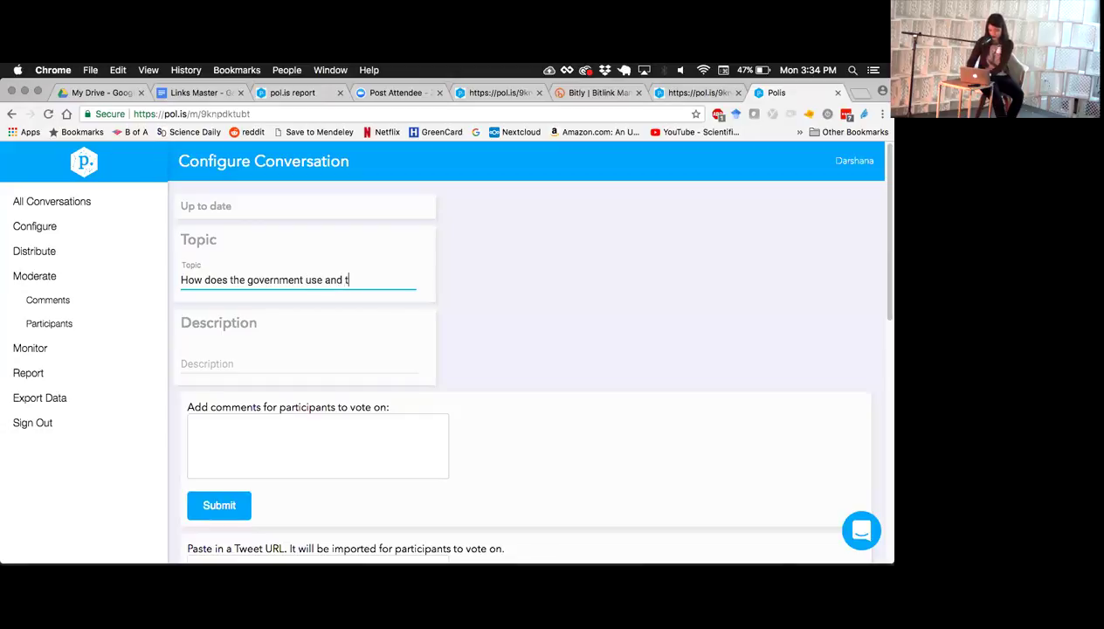
{"action": "key", "text": "BackSpace"}
{"action": "type", "text": "protect"}
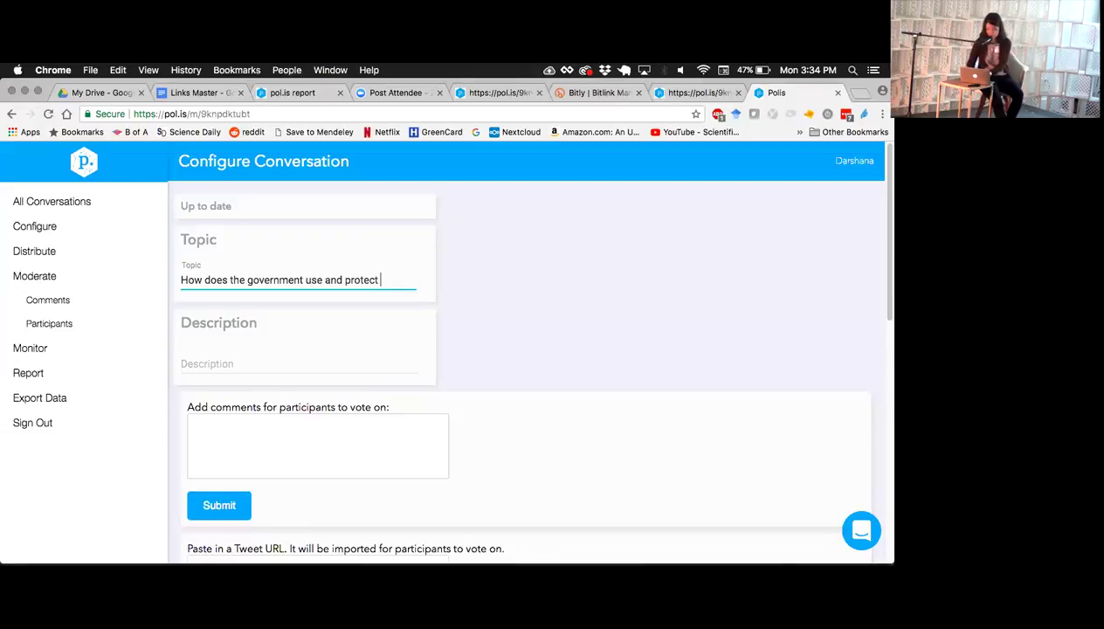
{"action": "type", "text": "local"}
{"action": "left_click", "coordinate": [248, 279]}
{"action": "type", "text": "city"}
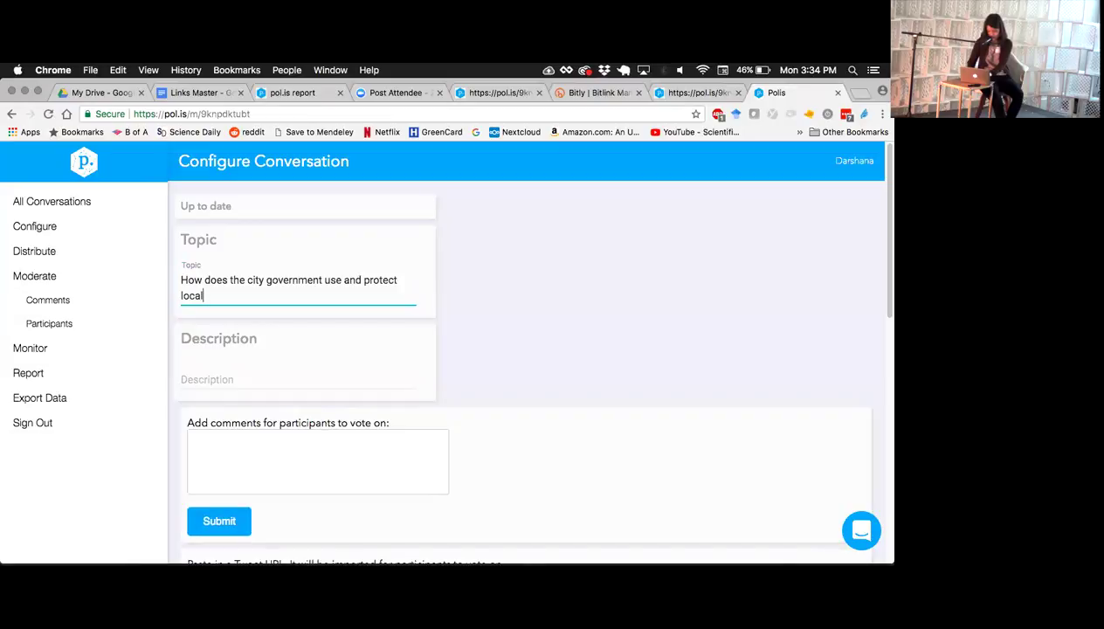
Replace "local" at the end of the topic with "residents' data?".
{"action": "key", "text": "BackSpace"}
{"action": "key", "text": "BackSpace"}
{"action": "key", "text": "BackSpace"}
{"action": "key", "text": "BackSpace"}
{"action": "key", "text": "BackSpace"}
{"action": "type", "text": "resid"}
{"action": "key", "text": "BackSpace"}
{"action": "key", "text": "BackSpace"}
{"action": "key", "text": "BackSpace"}
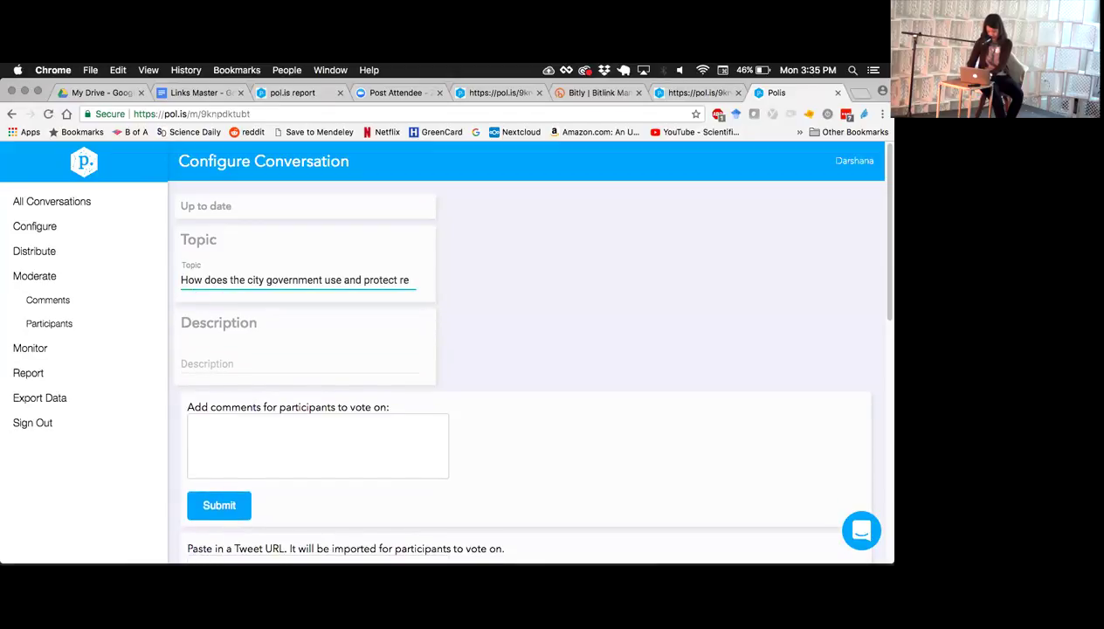
{"action": "type", "text": "sident"}
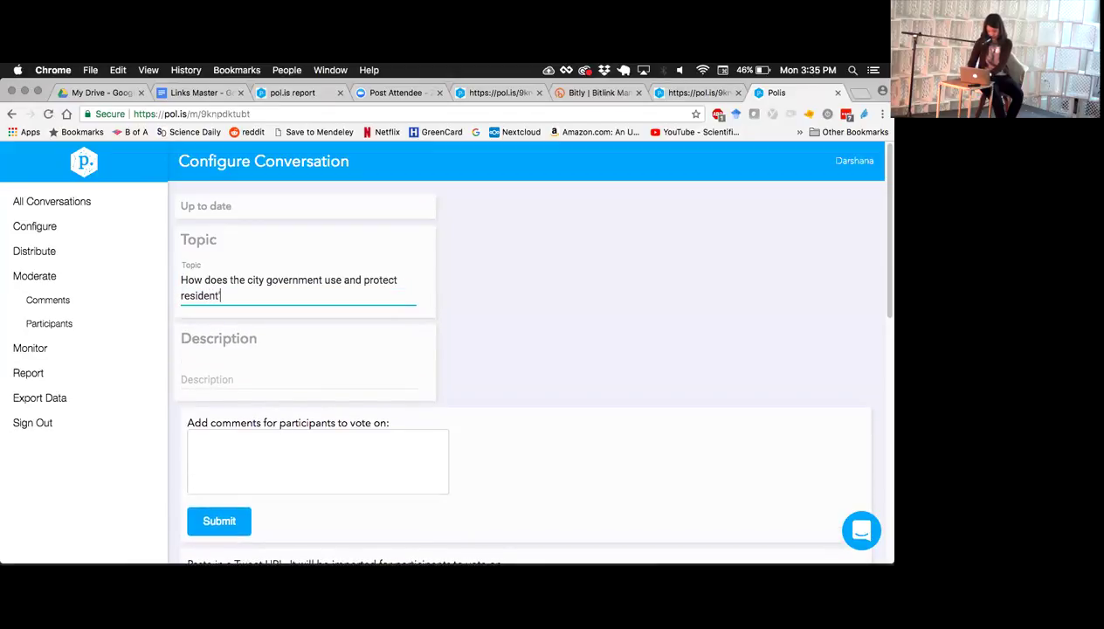
{"action": "type", "text": "s' data?"}
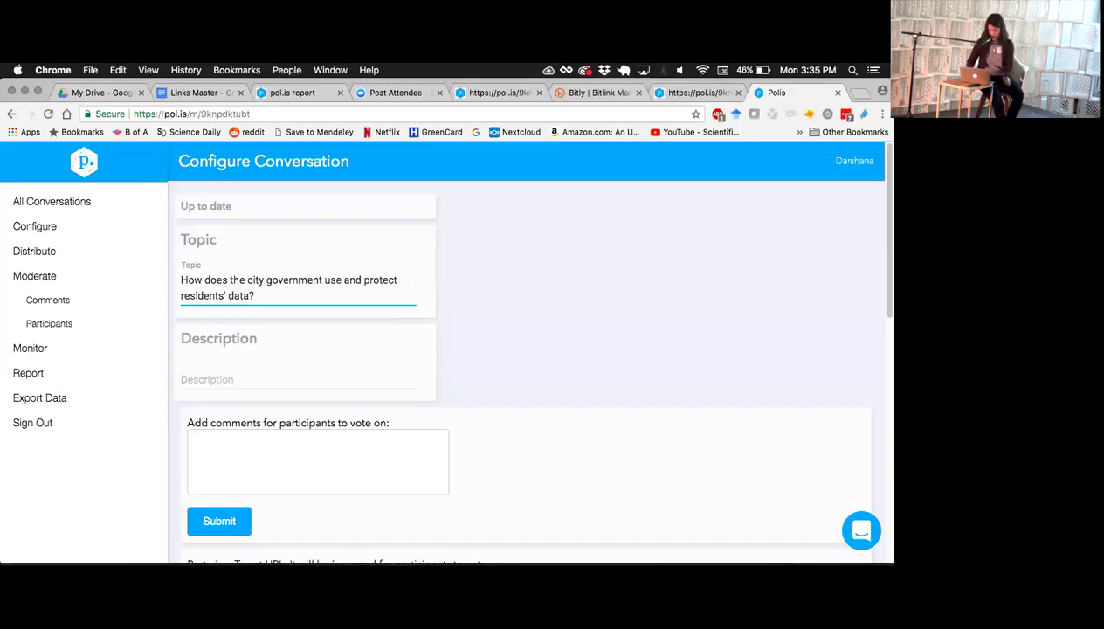
Change "does" to "can" in the topic question.
{"action": "key", "text": "Left"}
{"action": "key", "text": "Left"}
{"action": "key", "text": "Left"}
{"action": "key", "text": "BackSpace"}
{"action": "key", "text": "BackSpace"}
{"action": "key", "text": "BackSpace"}
{"action": "key", "text": "BackSpace"}
{"action": "type", "text": "can"}
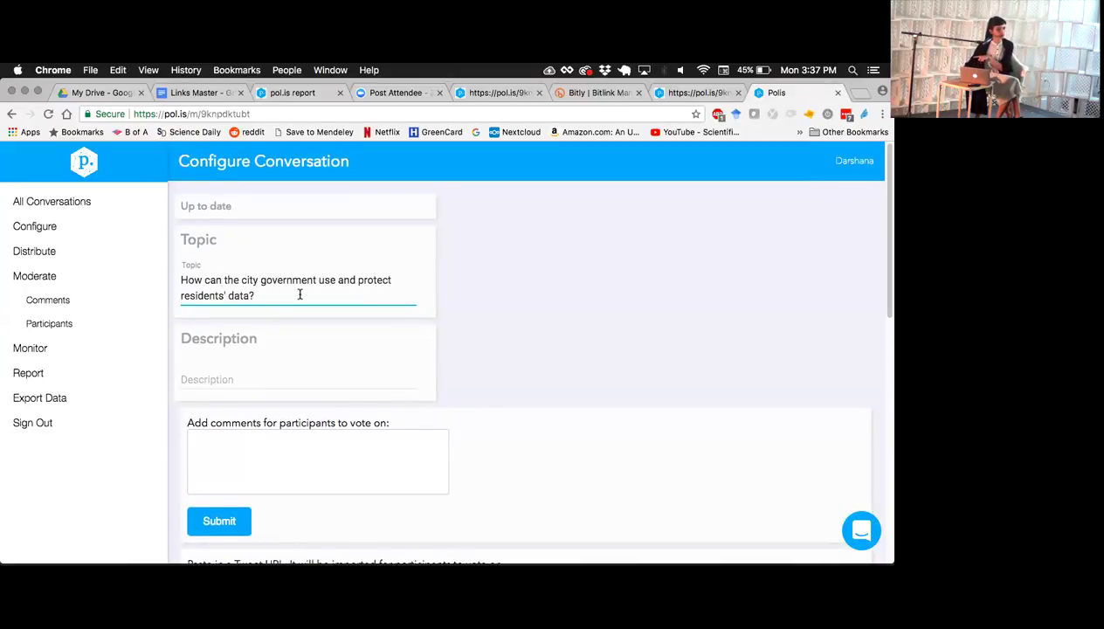
Open the Canadian visual arts conversation page from the Links Master document and examine its participation details.
{"action": "scroll", "coordinate": [300, 294], "scroll_direction": "down", "scroll_amount": 2}
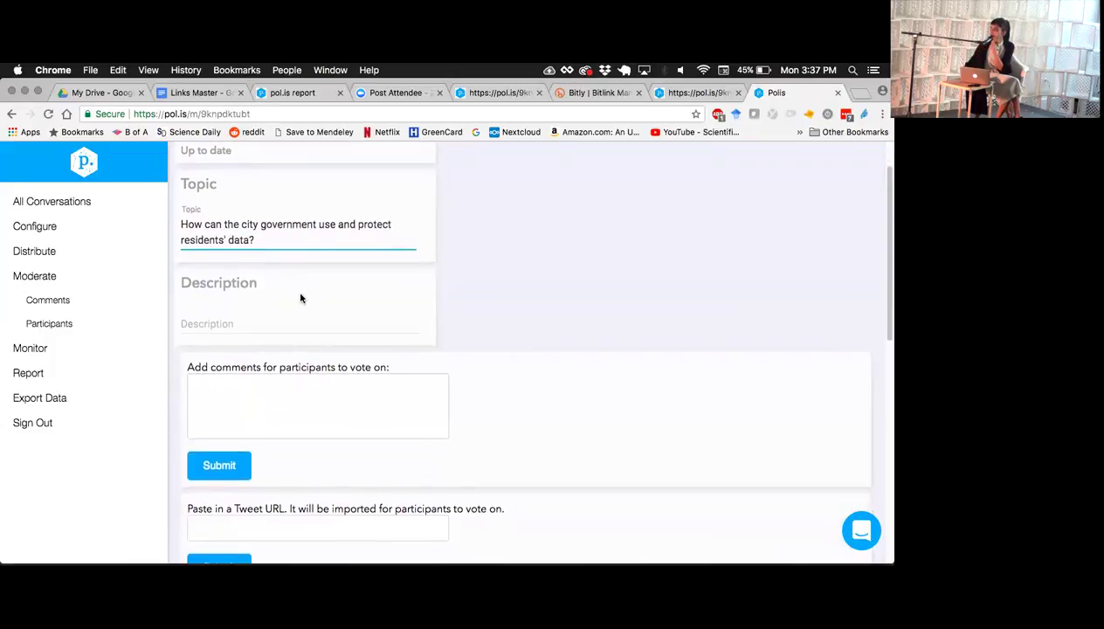
{"action": "scroll", "coordinate": [271, 350], "scroll_direction": "up", "scroll_amount": 3}
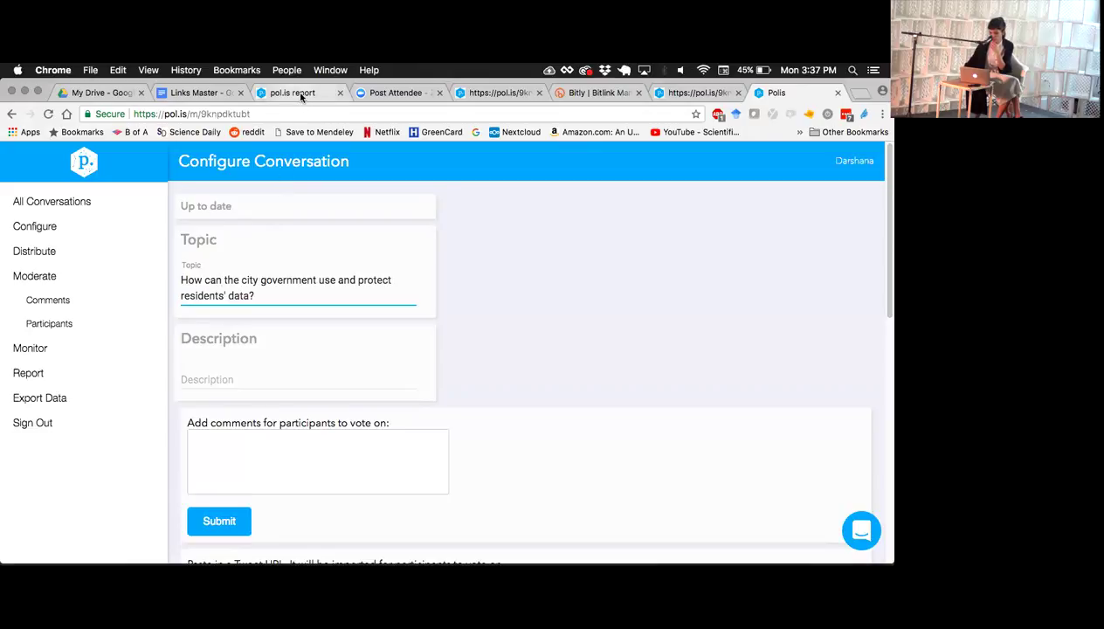
{"action": "left_click", "coordinate": [199, 93]}
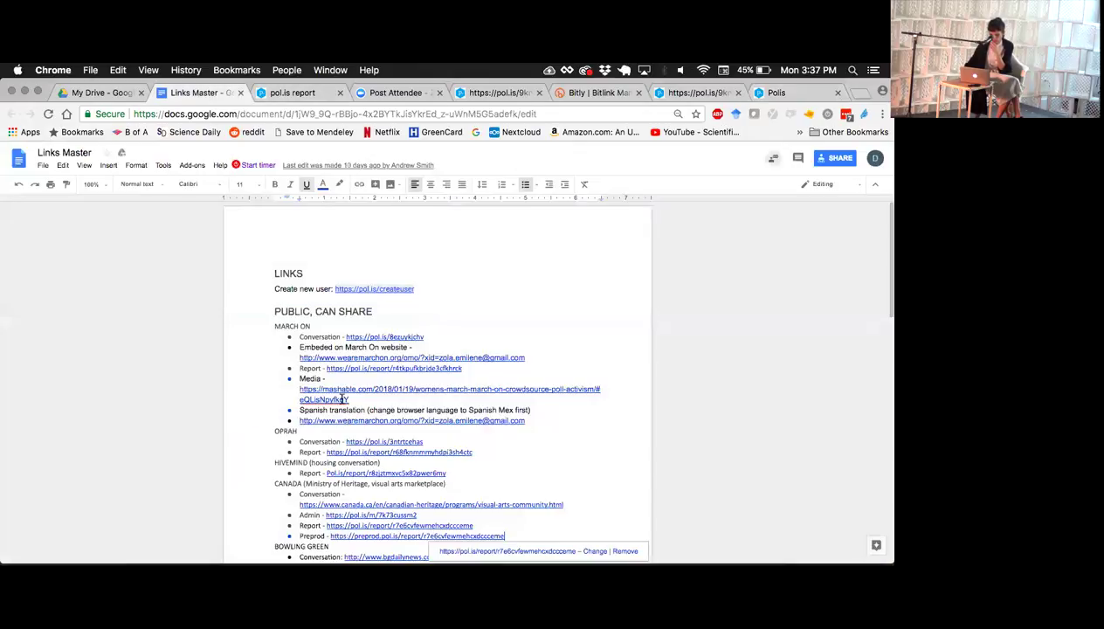
{"action": "left_click", "coordinate": [356, 505]}
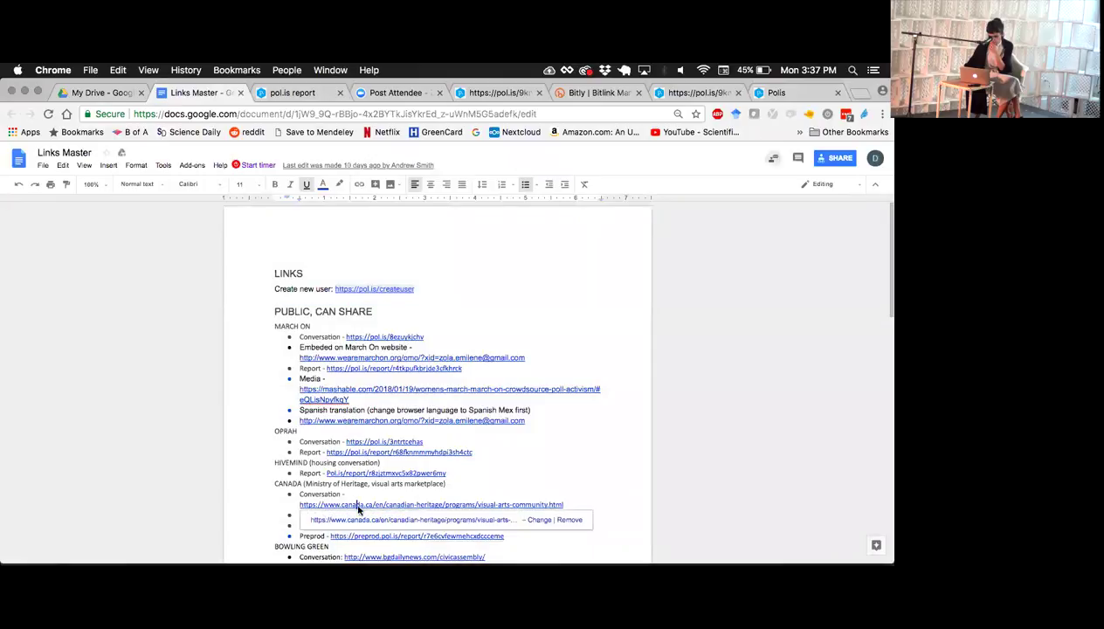
{"action": "left_click", "coordinate": [366, 521]}
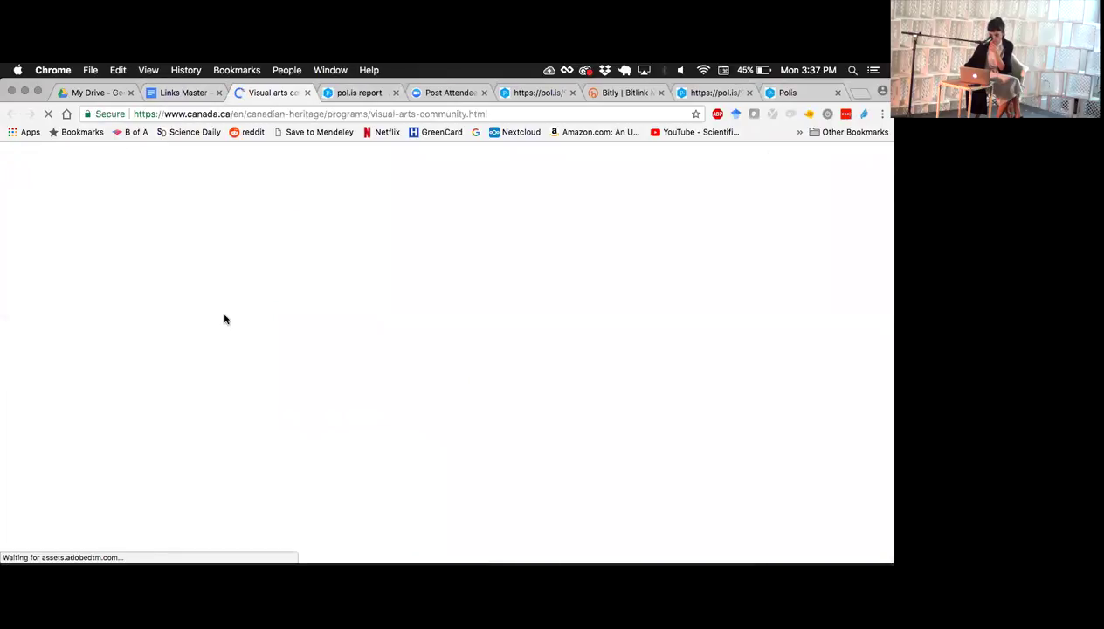
{"action": "scroll", "coordinate": [224, 320], "scroll_direction": "down", "scroll_amount": 5}
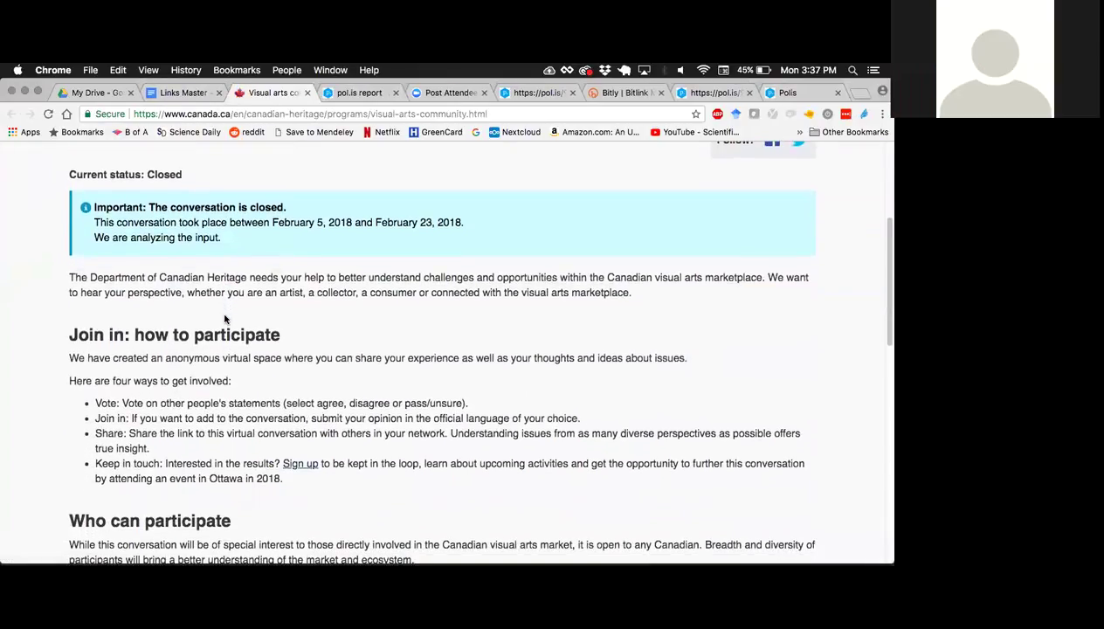
Return to the Polis conversation configuration and enable Visualization in the user interface customization.
{"action": "left_click", "coordinate": [785, 93]}
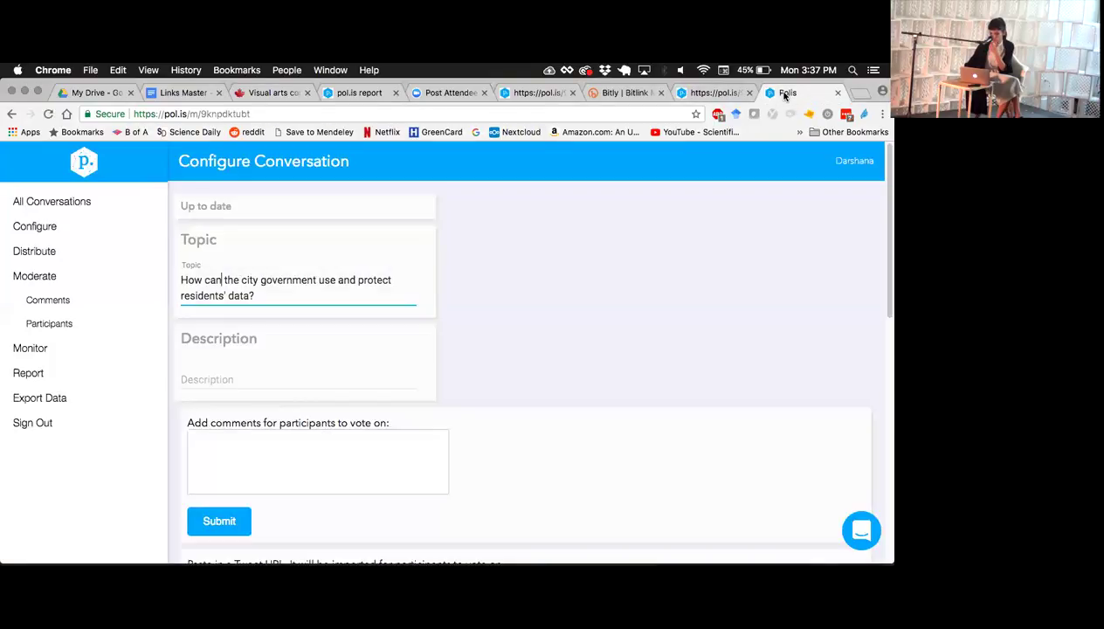
{"action": "scroll", "coordinate": [342, 379], "scroll_direction": "down", "scroll_amount": 2}
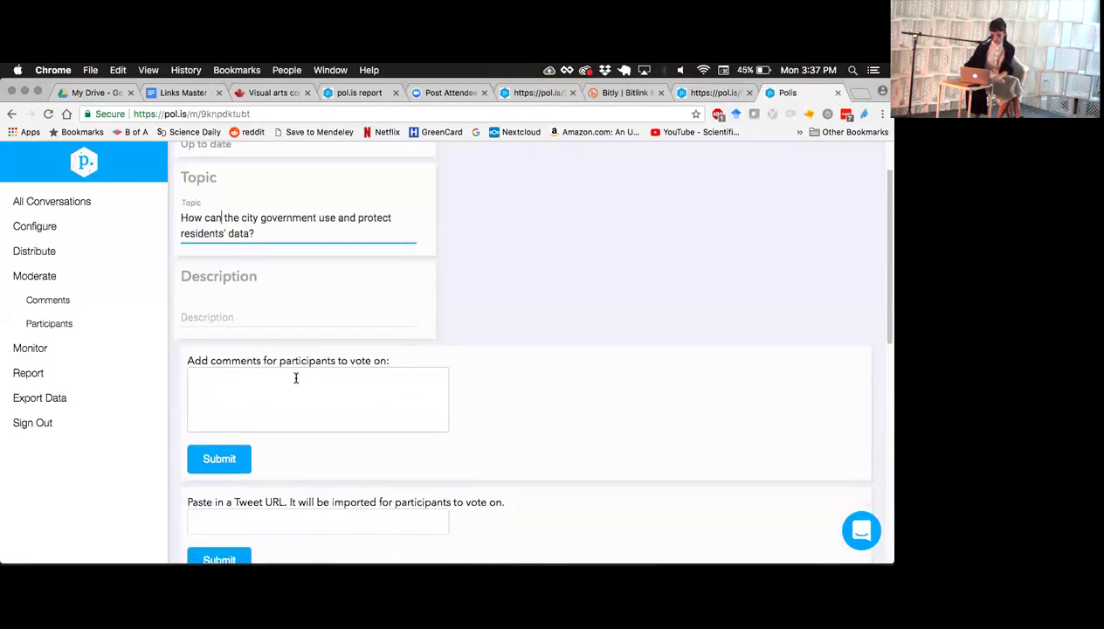
{"action": "left_click", "coordinate": [297, 377]}
{"action": "scroll", "coordinate": [297, 380], "scroll_direction": "down", "scroll_amount": 10}
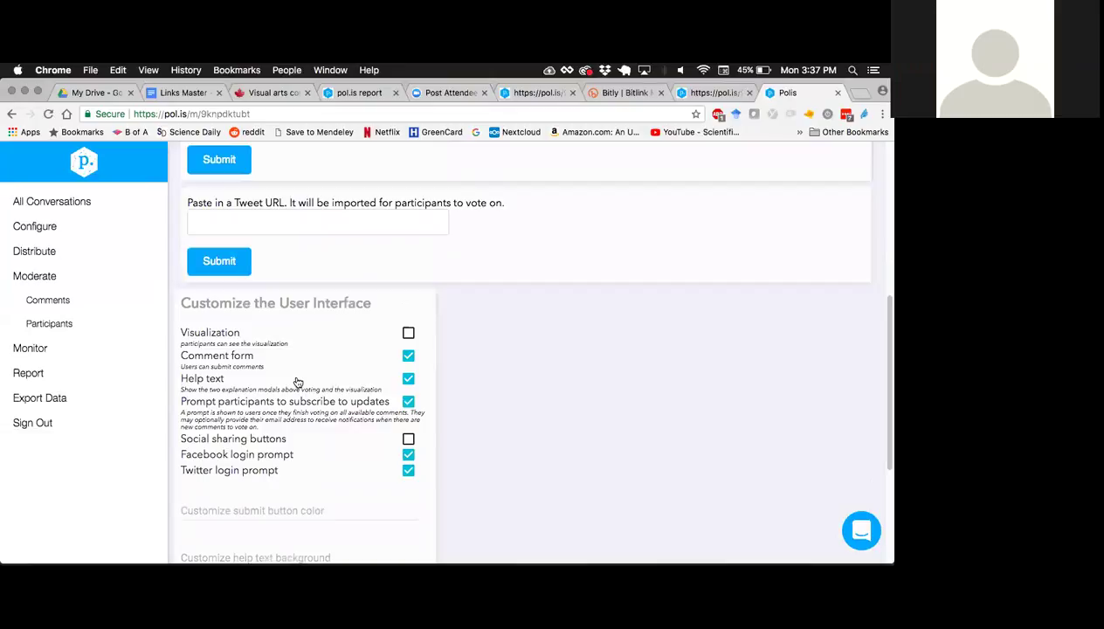
{"action": "left_click", "coordinate": [409, 333]}
{"action": "scroll", "coordinate": [405, 376], "scroll_direction": "down", "scroll_amount": 1}
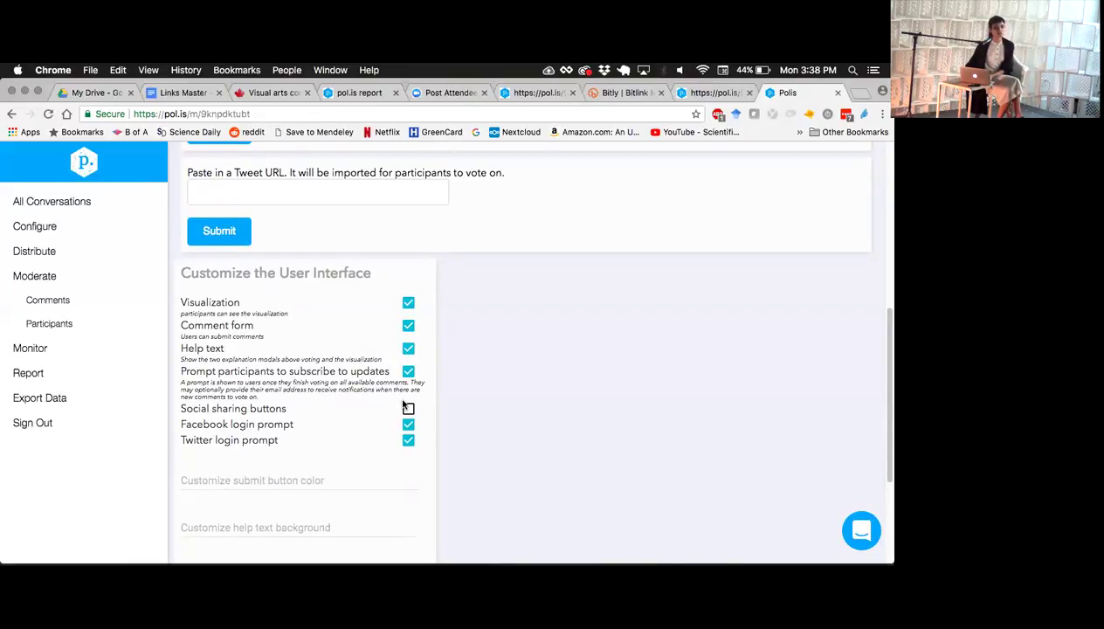
{"action": "left_click", "coordinate": [408, 408]}
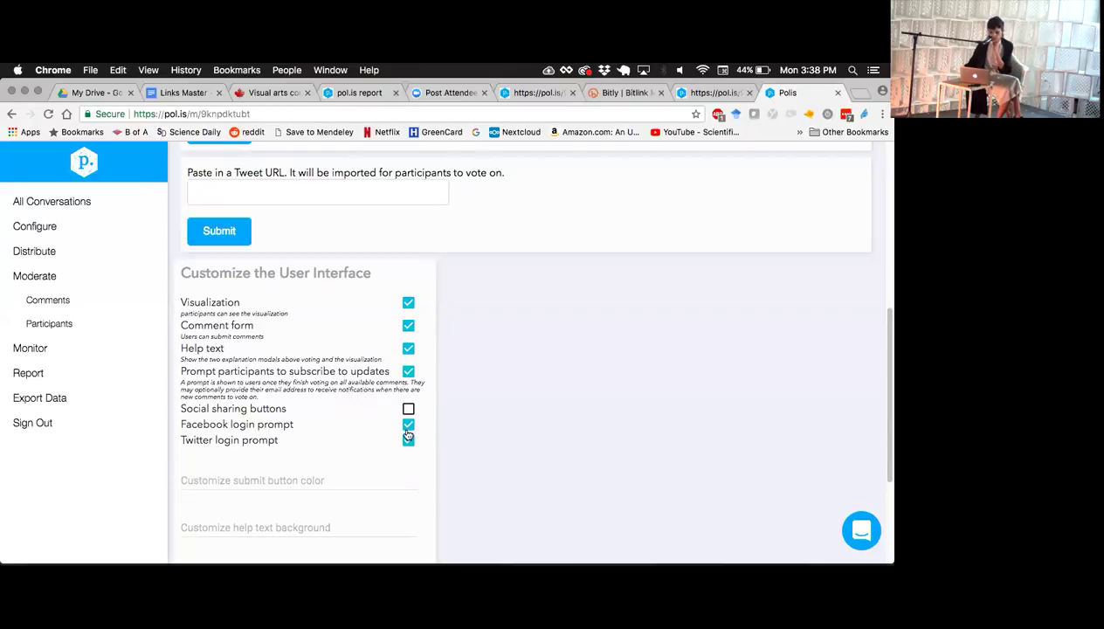
Enlarge the page and examine the interface customization options and the Schemes settings for moderation, authentication and open data.
{"action": "scroll", "coordinate": [408, 432], "scroll_direction": "down", "scroll_amount": 2}
{"action": "scroll", "coordinate": [409, 432], "scroll_direction": "down", "scroll_amount": 4}
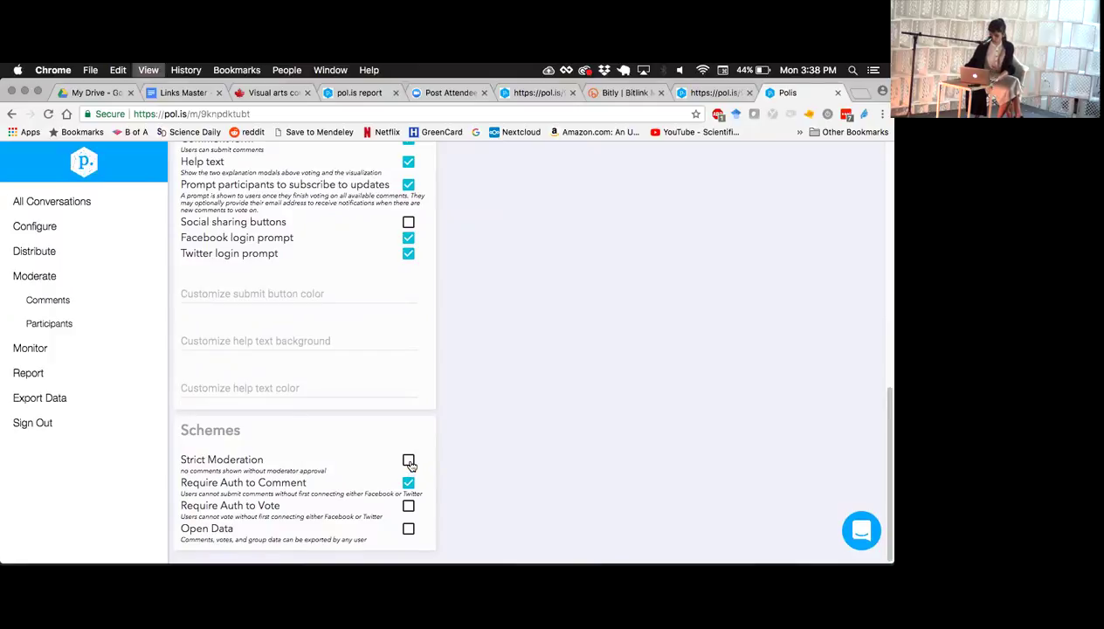
{"action": "key", "text": "super+equal"}
{"action": "key", "text": "super+equal"}
{"action": "scroll", "coordinate": [408, 463], "scroll_direction": "down", "scroll_amount": 3}
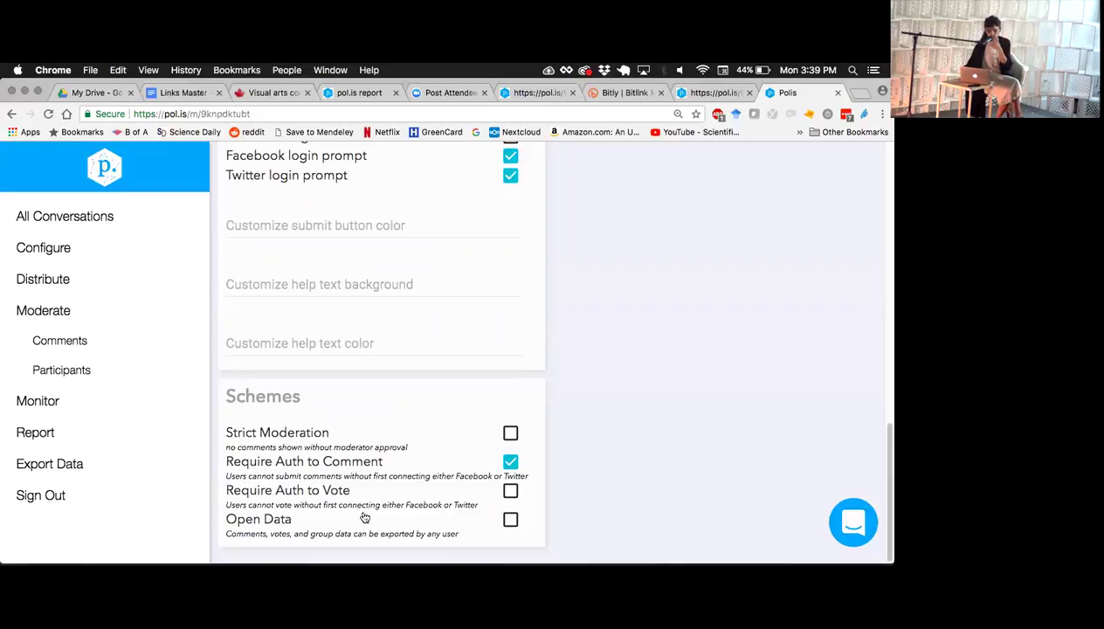
{"action": "scroll", "coordinate": [364, 519], "scroll_direction": "up", "scroll_amount": 10}
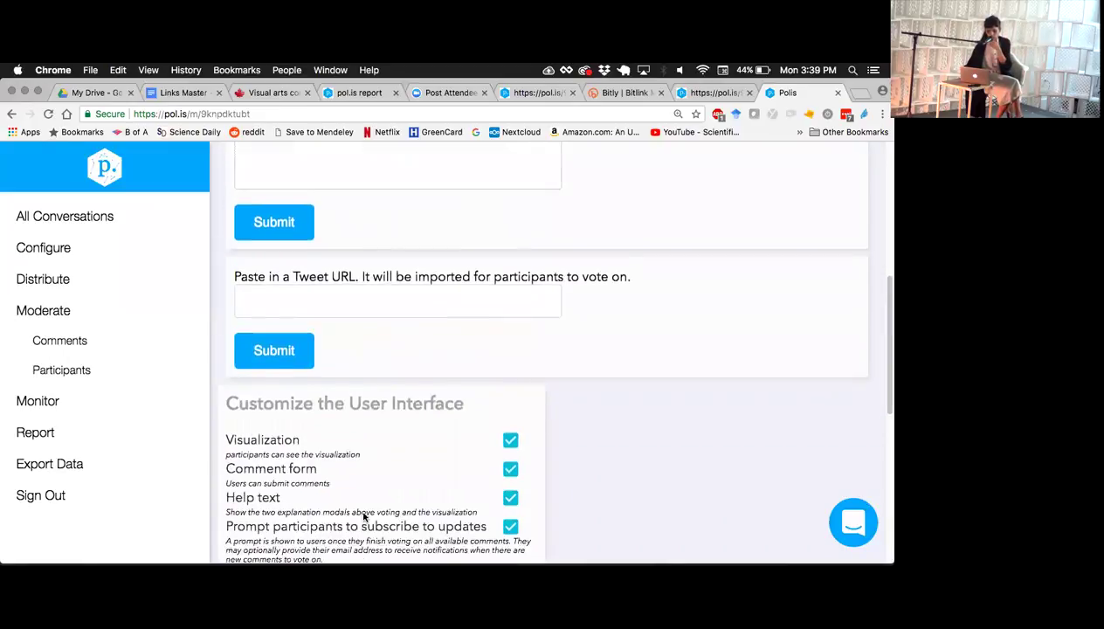
{"action": "scroll", "coordinate": [364, 518], "scroll_direction": "down", "scroll_amount": 3}
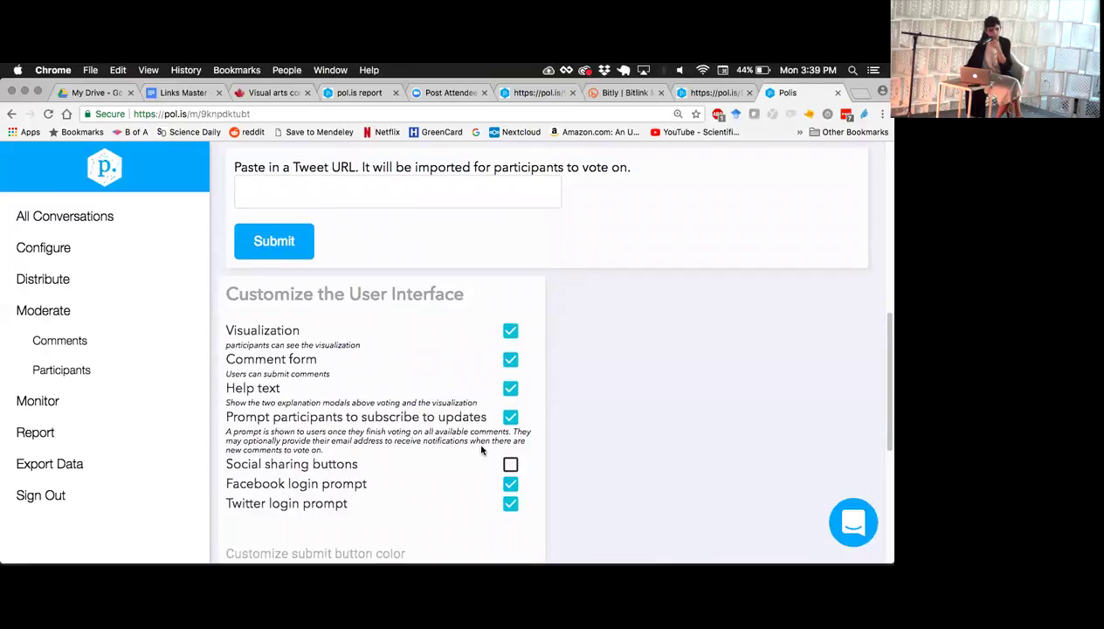
{"action": "scroll", "coordinate": [481, 450], "scroll_direction": "up", "scroll_amount": 15}
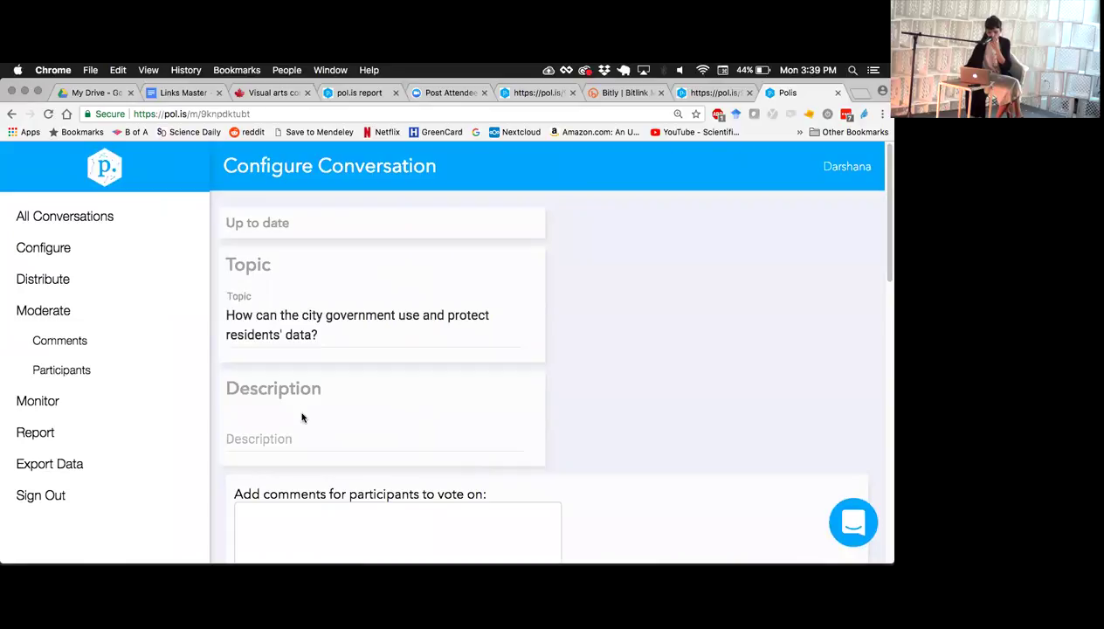
{"action": "scroll", "coordinate": [301, 417], "scroll_direction": "down", "scroll_amount": 10}
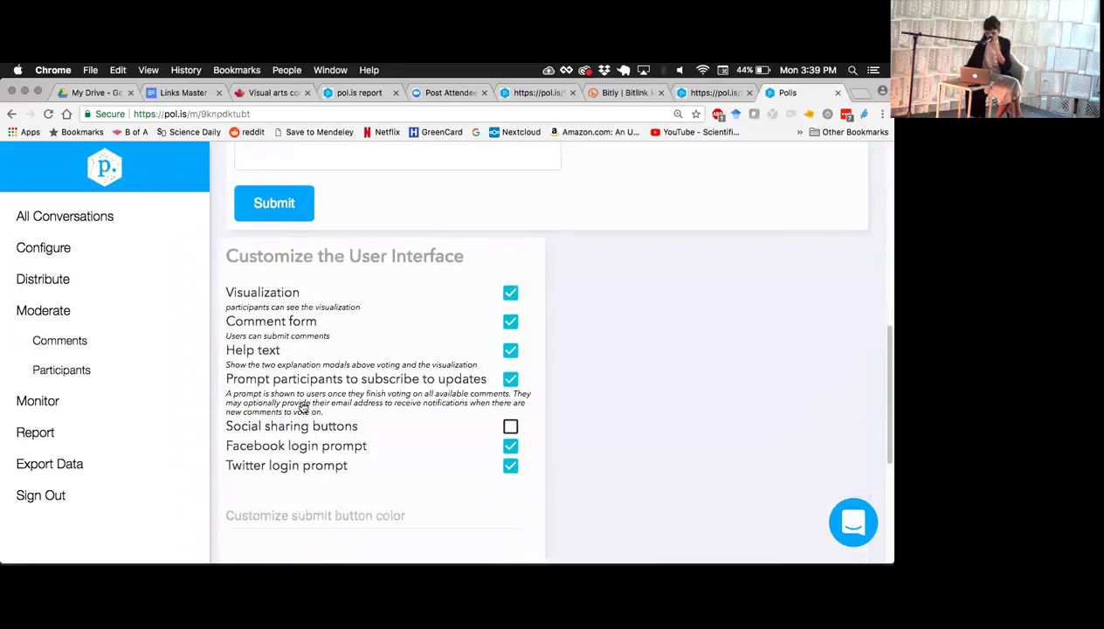
{"action": "scroll", "coordinate": [302, 408], "scroll_direction": "up", "scroll_amount": 3}
{"action": "scroll", "coordinate": [302, 408], "scroll_direction": "down", "scroll_amount": 8}
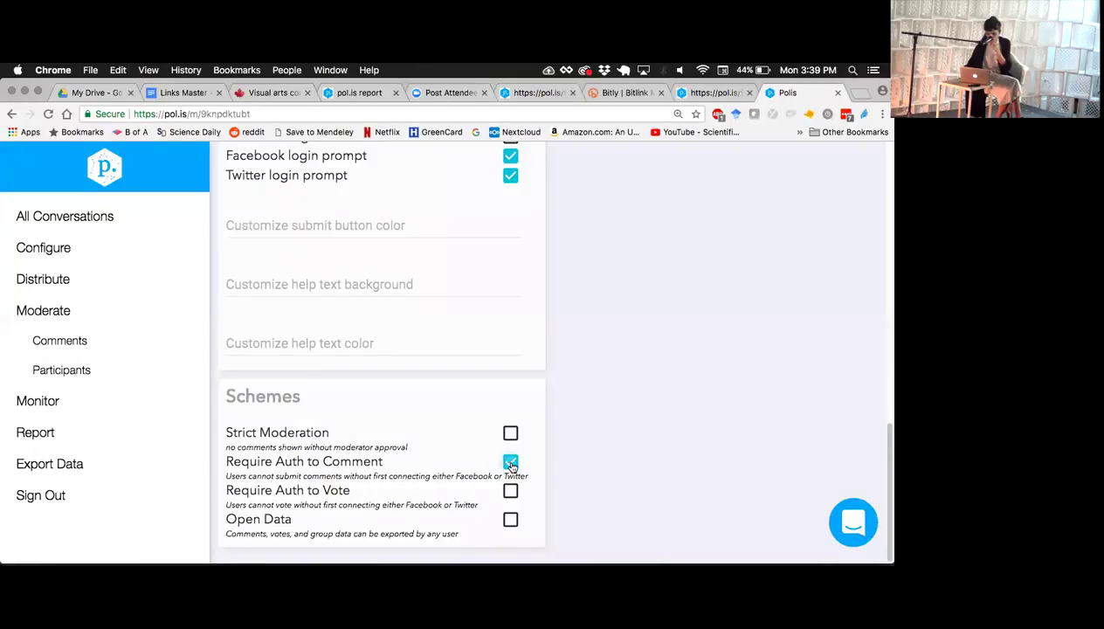
Activate the empty text field for adding comments for participants to vote on.
{"action": "scroll", "coordinate": [507, 458], "scroll_direction": "up", "scroll_amount": 3}
{"action": "scroll", "coordinate": [513, 468], "scroll_direction": "up", "scroll_amount": 10}
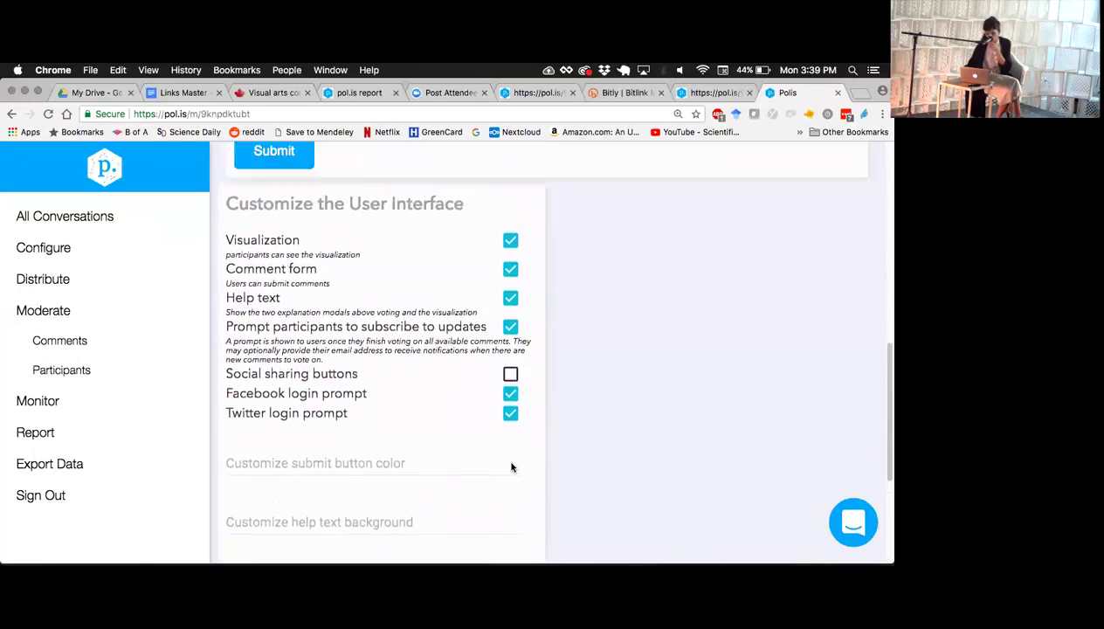
{"action": "scroll", "coordinate": [512, 464], "scroll_direction": "up", "scroll_amount": 2}
{"action": "left_click", "coordinate": [421, 379]}
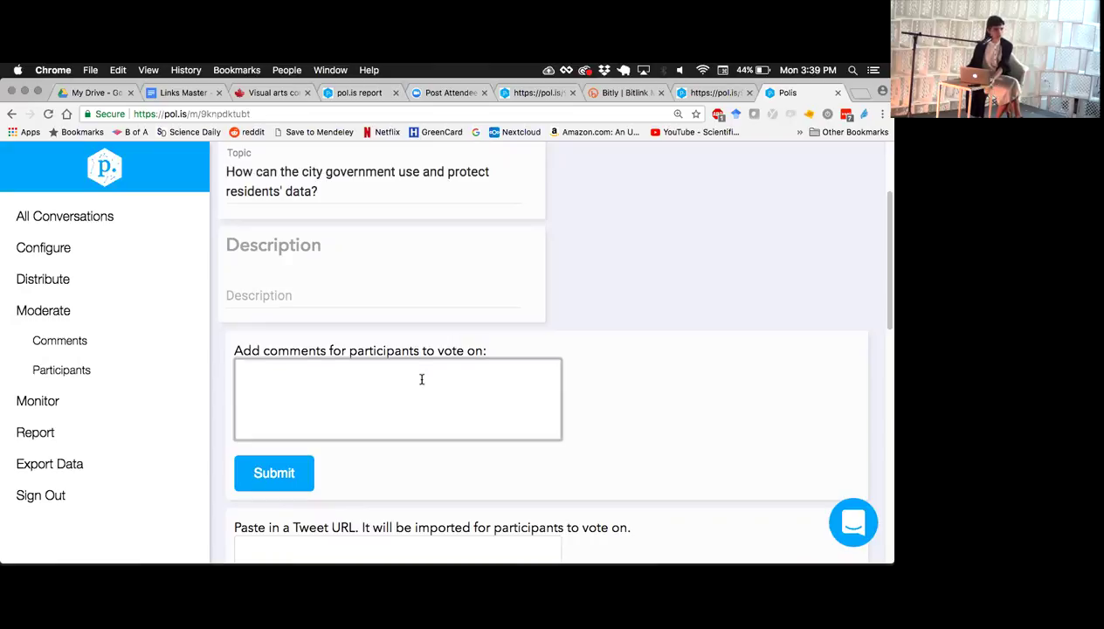
{"action": "scroll", "coordinate": [421, 379], "scroll_direction": "up", "scroll_amount": 1}
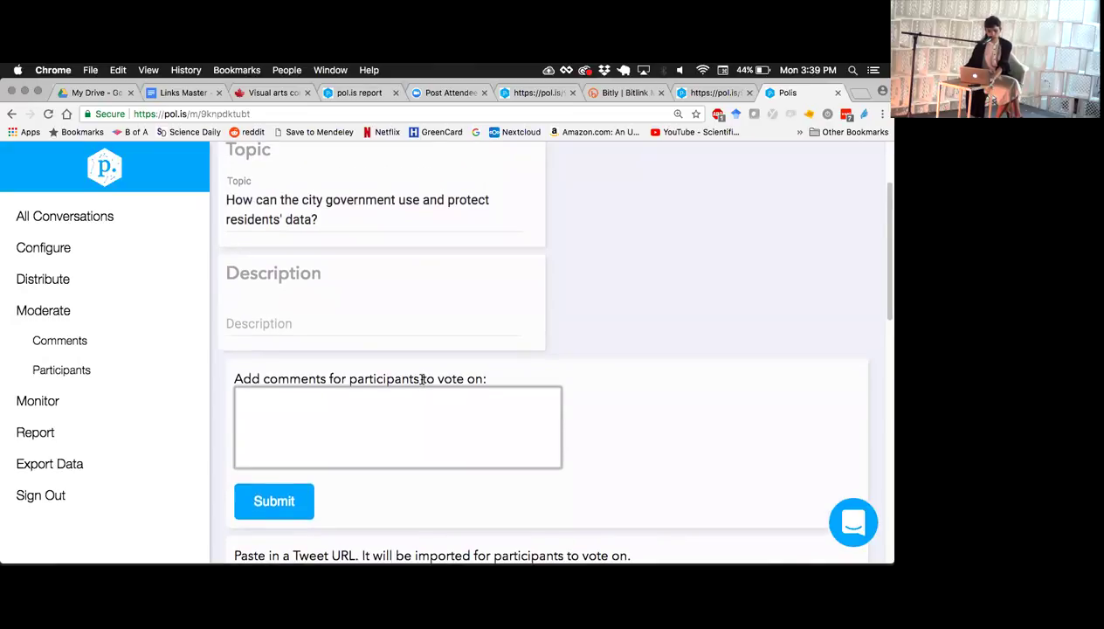
{"action": "scroll", "coordinate": [421, 379], "scroll_direction": "down", "scroll_amount": 2}
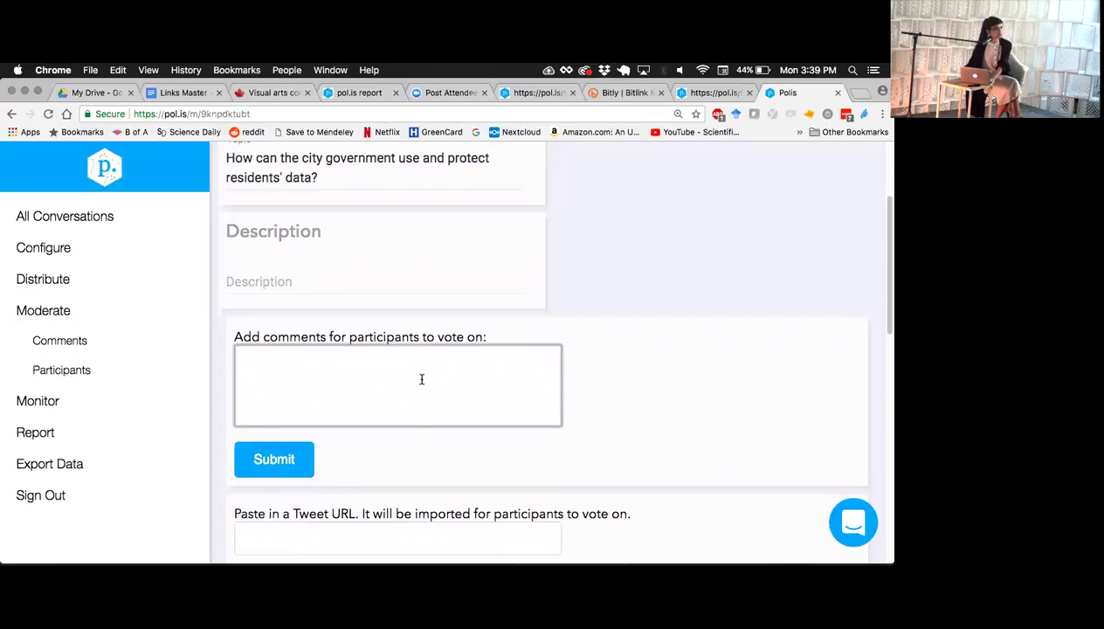
{"action": "type", "text": "We should"}
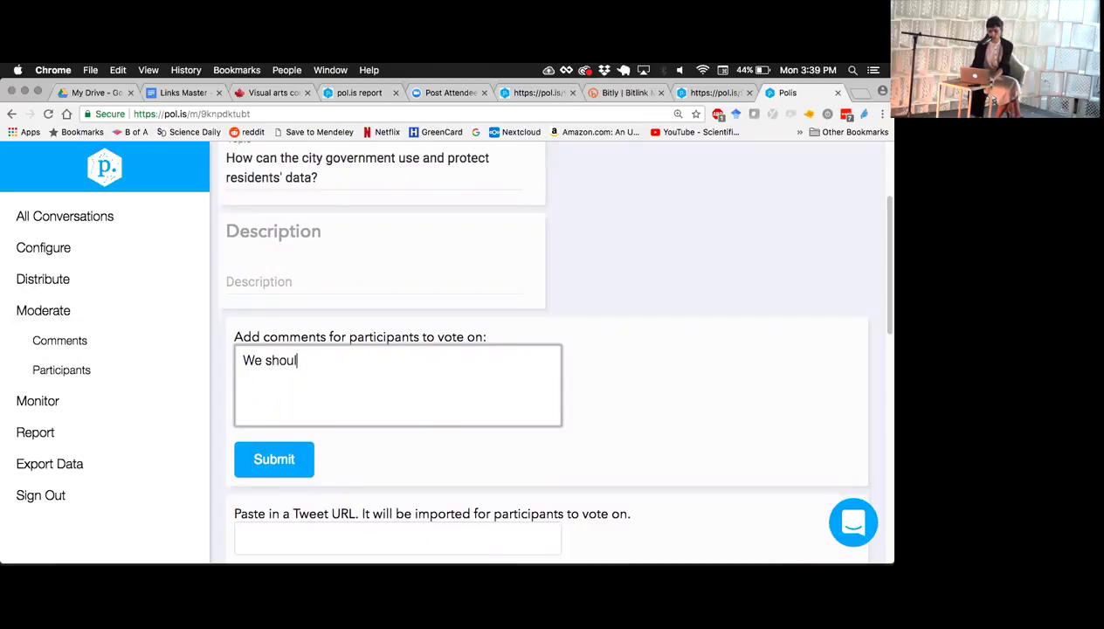
{"action": "key", "text": "BackSpace"}
{"action": "key", "text": "BackSpace"}
{"action": "key", "text": "BackSpace"}
{"action": "key", "text": "BackSpace"}
{"action": "key", "text": "BackSpace"}
{"action": "key", "text": "BackSpace"}
{"action": "key", "text": "BackSpace"}
{"action": "key", "text": "BackSpace"}
{"action": "key", "text": "BackSpace"}
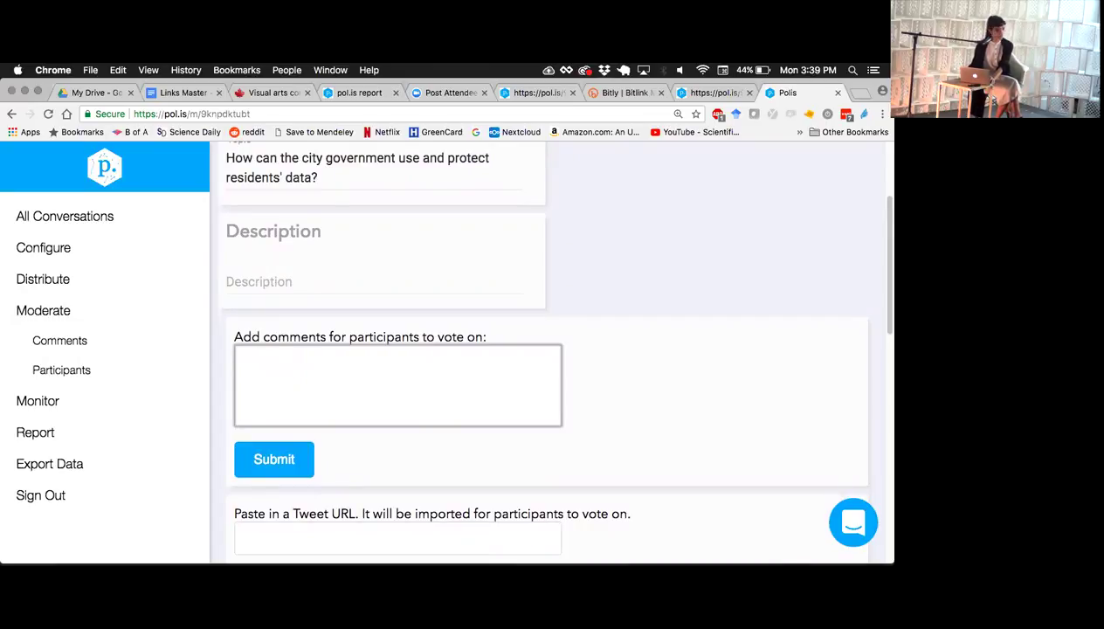
Submit the seed comment "I feel that NYC should have general data protection regulation.".
{"action": "type", "text": "I feel"}
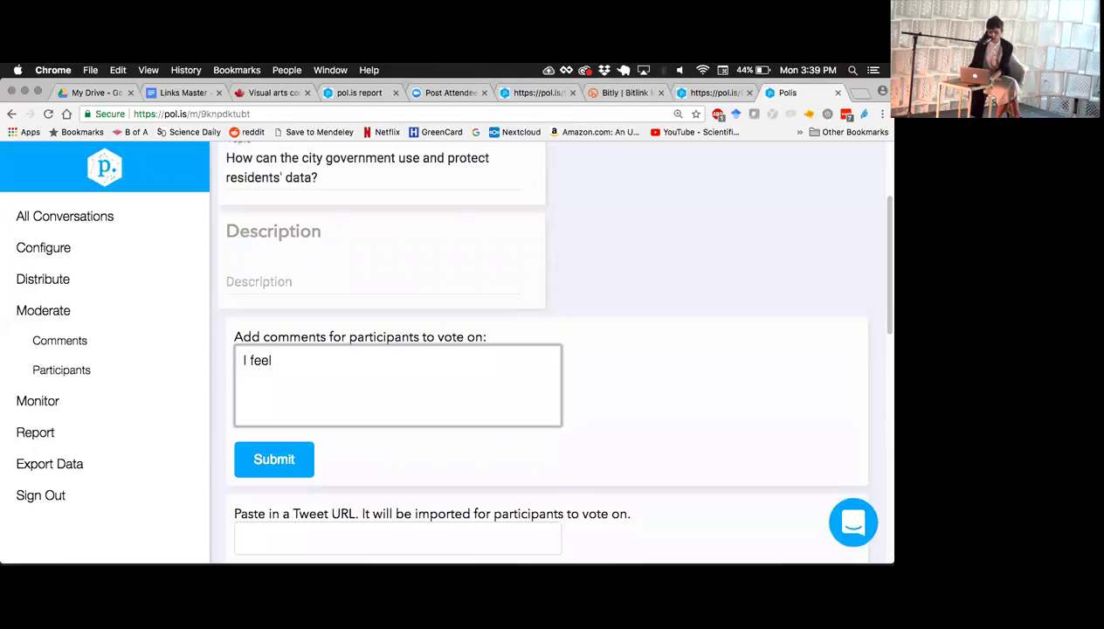
{"action": "type", "text": " that we"}
{"action": "key", "text": "BackSpace"}
{"action": "key", "text": "BackSpace"}
{"action": "type", "text": "re"}
{"action": "key", "text": "BackSpace"}
{"action": "key", "text": "BackSpace"}
{"action": "type", "text": "New Yo"}
{"action": "key", "text": "BackSpace"}
{"action": "key", "text": "BackSpace"}
{"action": "key", "text": "BackSpace"}
{"action": "key", "text": "BackSpace"}
{"action": "key", "text": "BackSpace"}
{"action": "type", "text": "YC should have"}
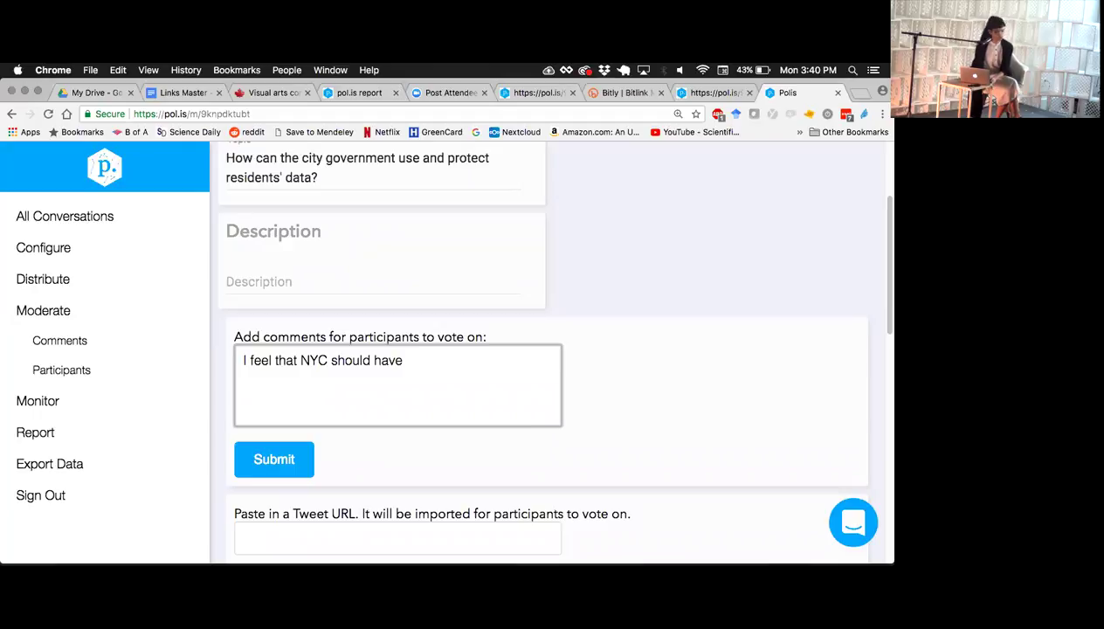
{"action": "type", "text": "general data protec"}
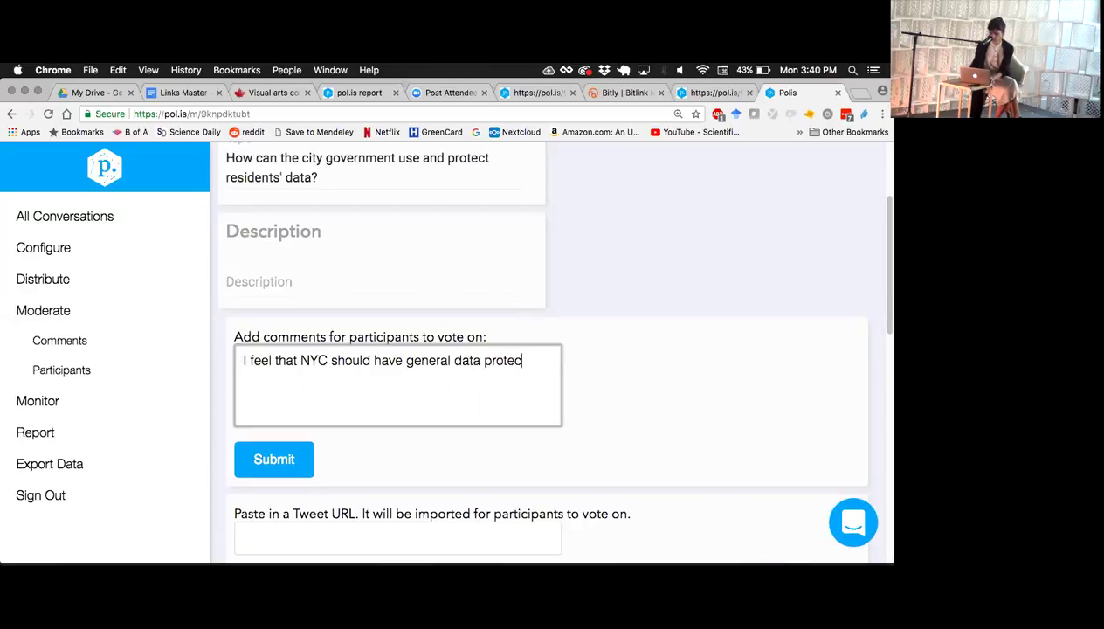
{"action": "key", "text": "BackSpace"}
{"action": "type", "text": "ction regulation."}
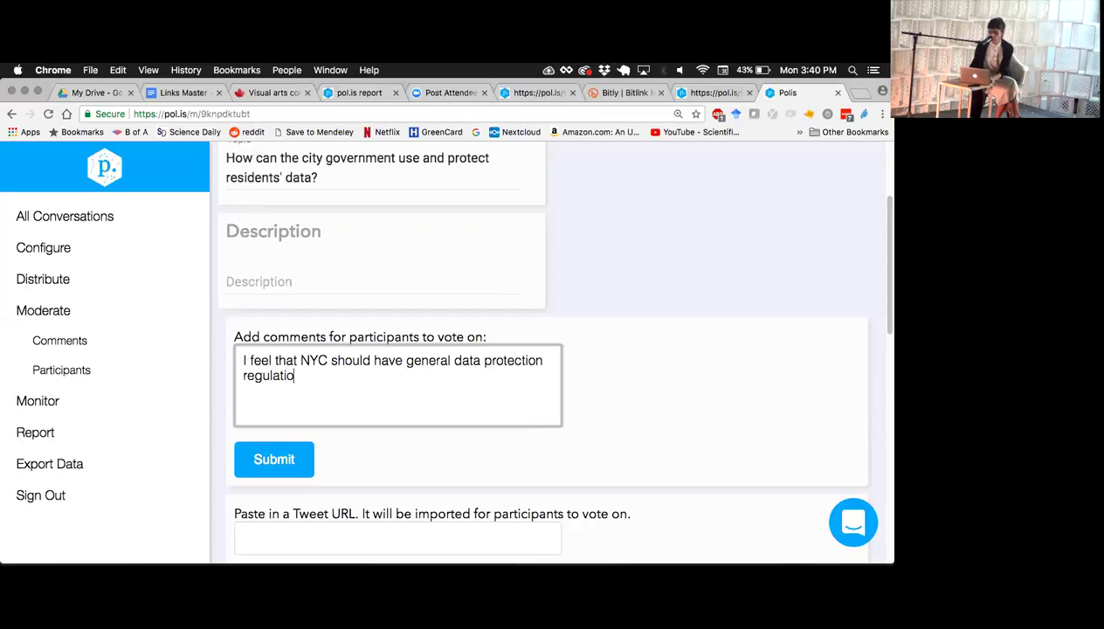
{"action": "left_click", "coordinate": [291, 457]}
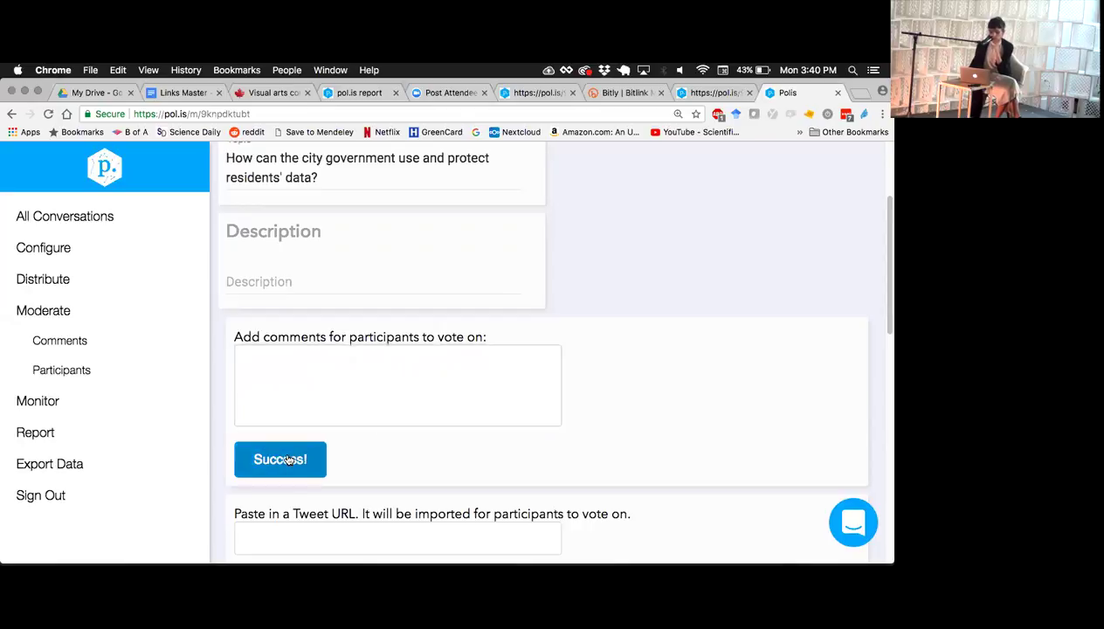
Draft another seed comment reading "I would like to know what data is being collected on me by the city.".
{"action": "left_click", "coordinate": [321, 372]}
{"action": "type", "text": "I"}
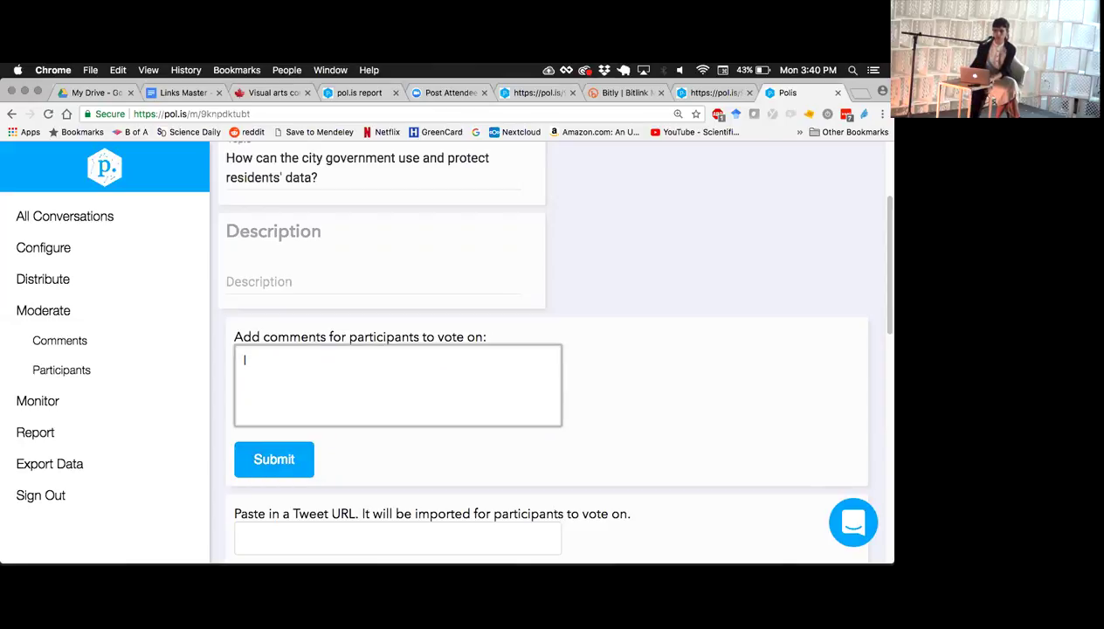
{"action": "key", "text": "BackSpace"}
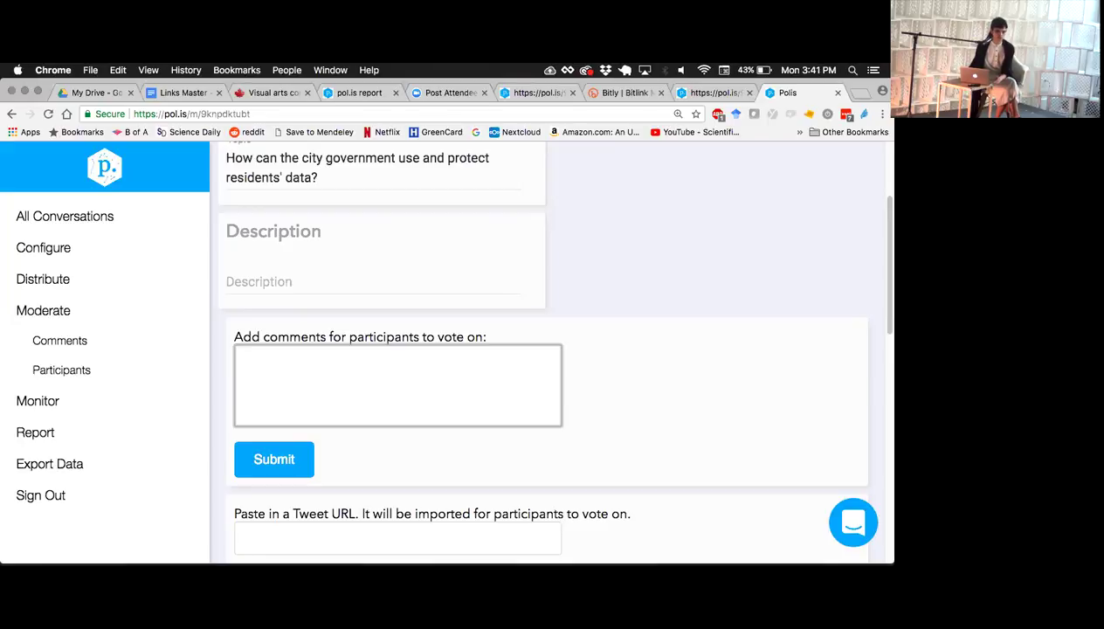
{"action": "type", "text": "I feel"}
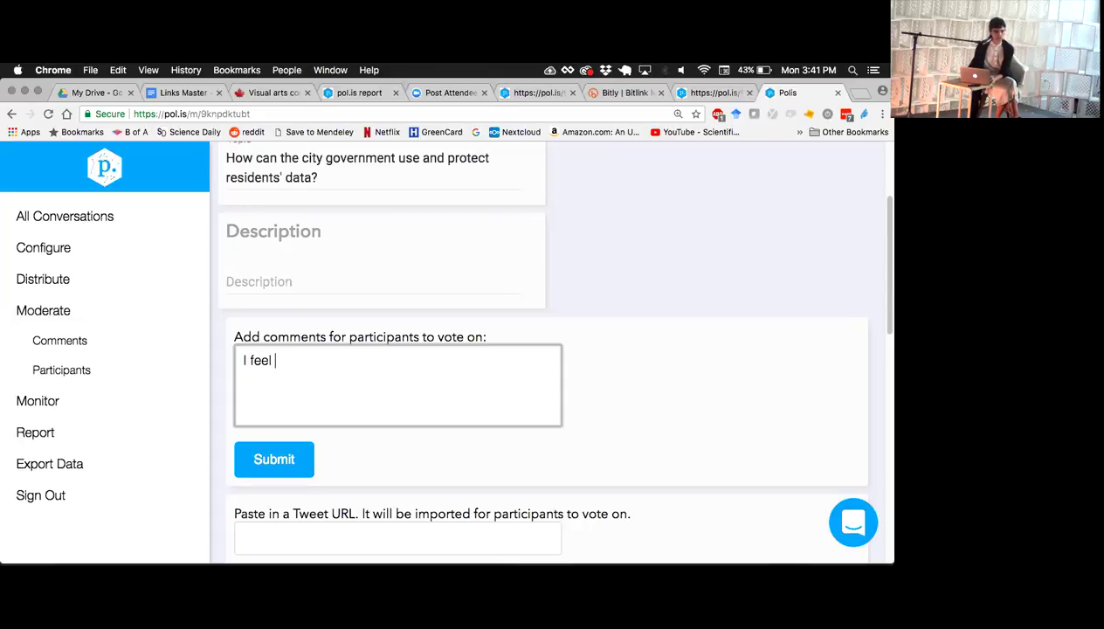
{"action": "key", "text": "BackSpace"}
{"action": "key", "text": "BackSpace"}
{"action": "key", "text": "BackSpace"}
{"action": "key", "text": "BackSpace"}
{"action": "key", "text": "BackSpace"}
{"action": "type", "text": "wou"}
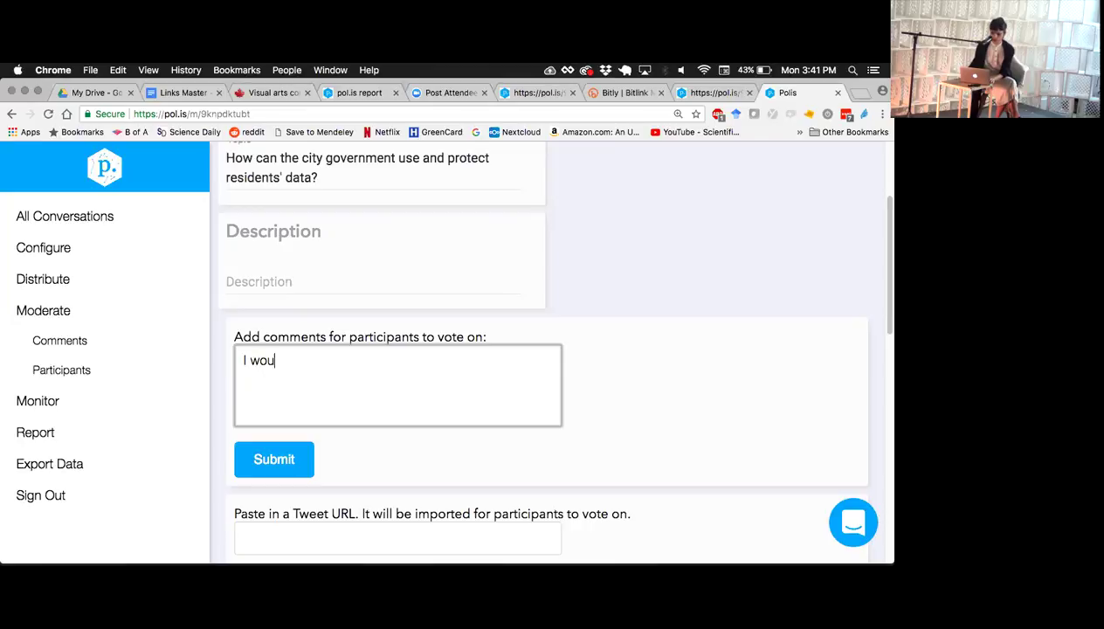
{"action": "type", "text": "ld like to kno"}
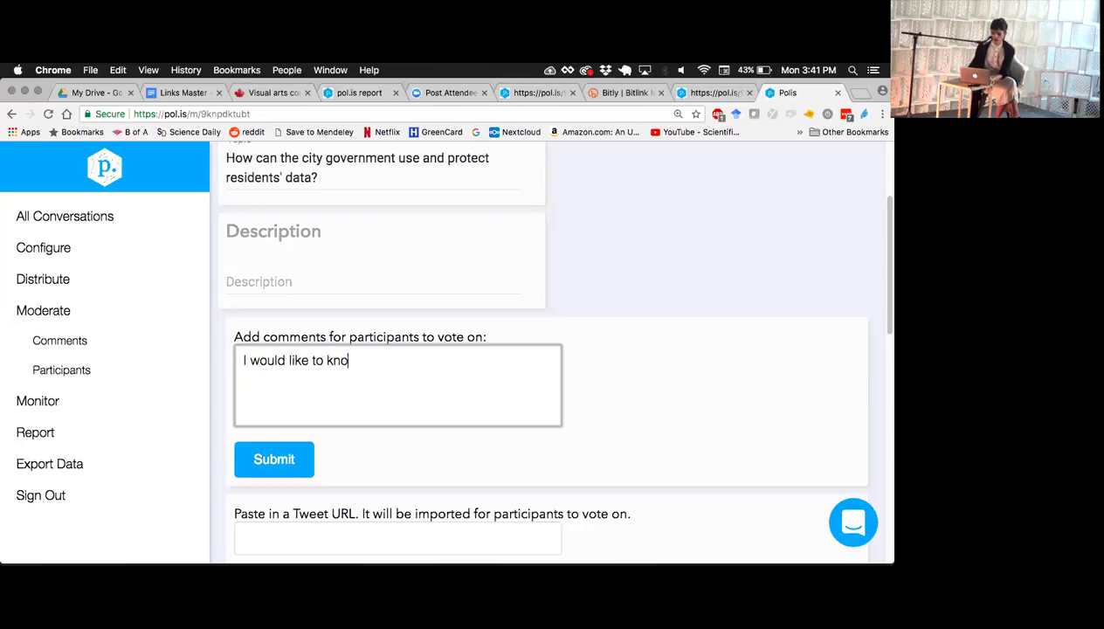
{"action": "type", "text": "w what data "}
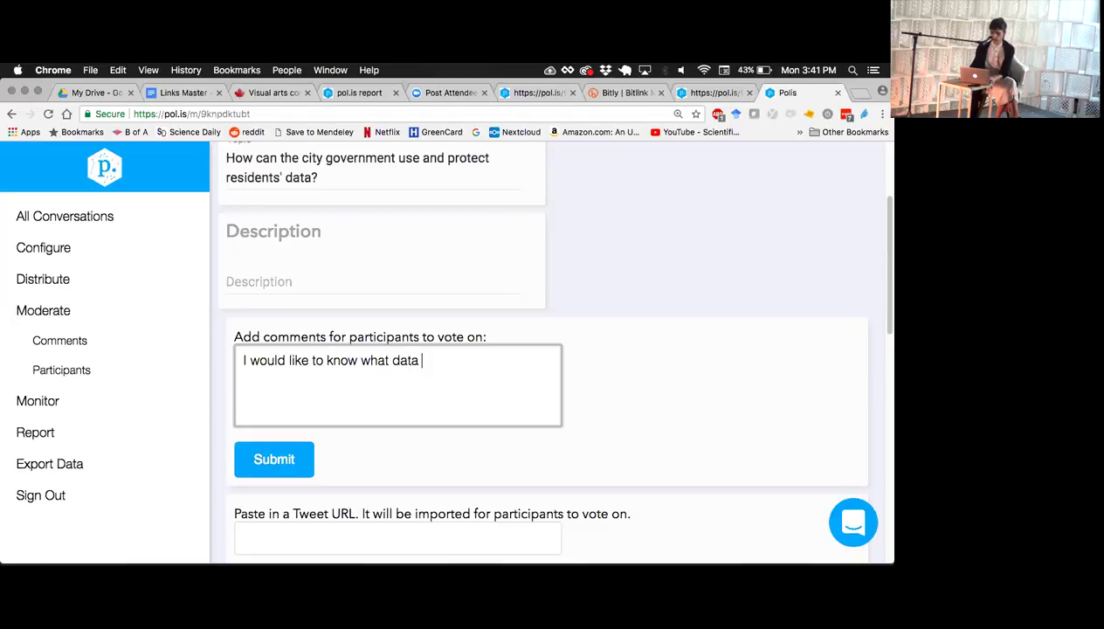
{"action": "type", "text": "is being collec"}
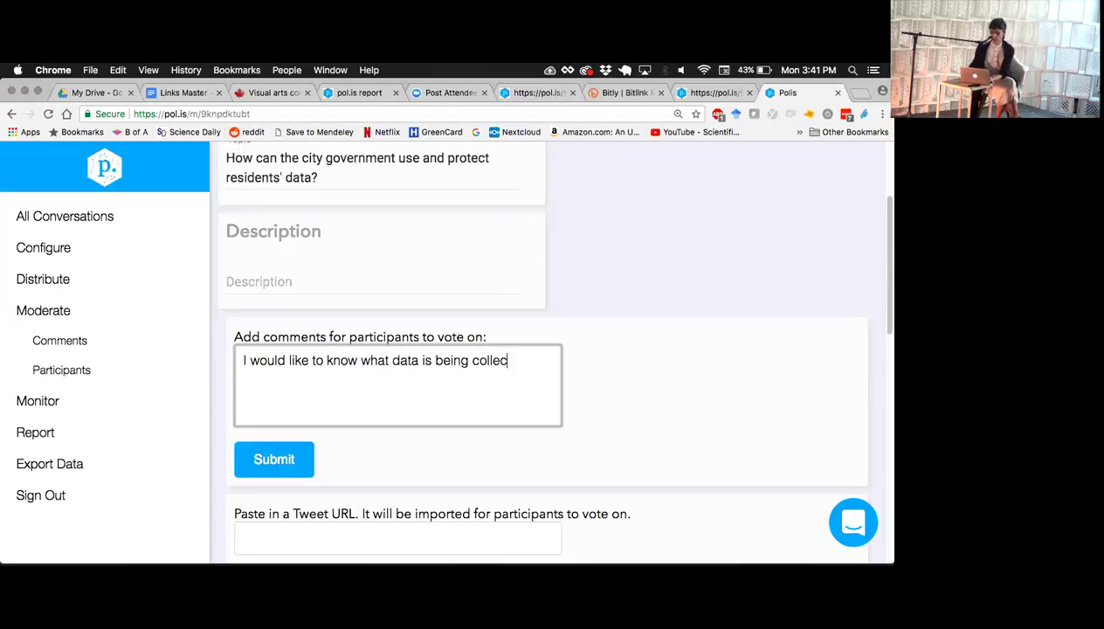
{"action": "type", "text": "ted on me "}
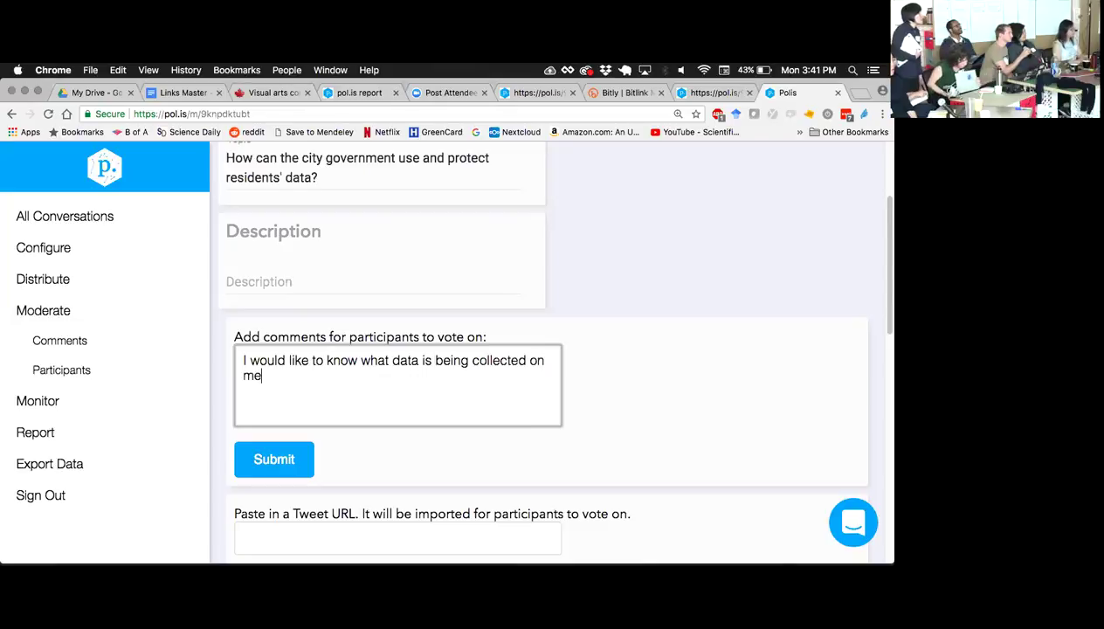
{"action": "type", "text": "by "}
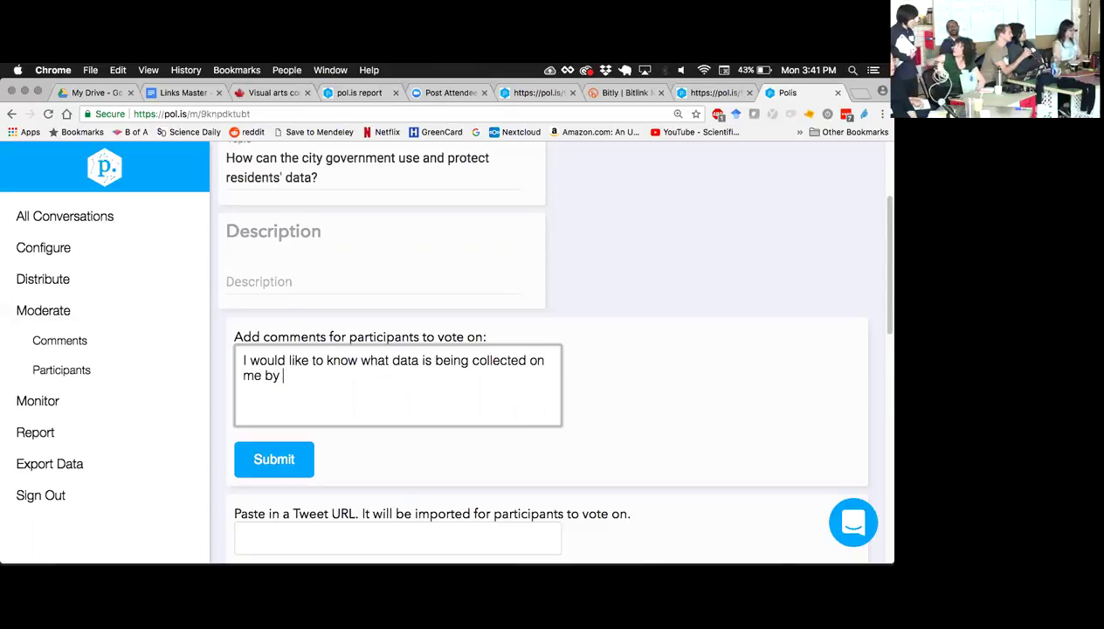
{"action": "type", "text": "the city."}
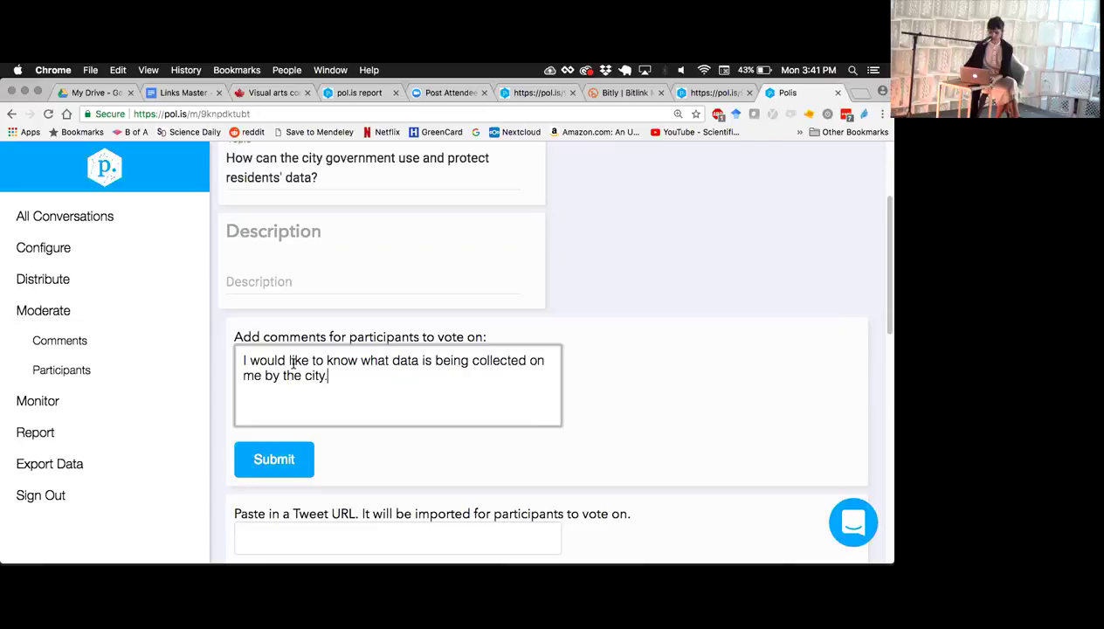
Remove "would like to" from the drafted comment and submit it as "I know what data is being collected on me by the city.".
{"action": "left_click_drag", "start_coordinate": [250, 360], "coordinate": [325, 360]}
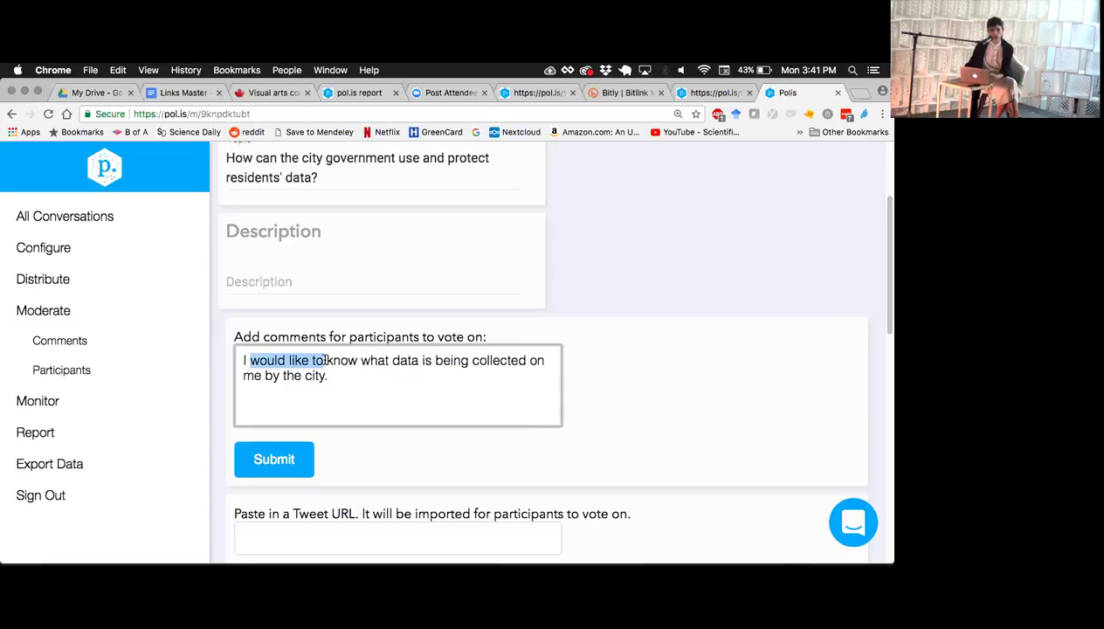
{"action": "key", "text": "BackSpace"}
{"action": "key", "text": "BackSpace"}
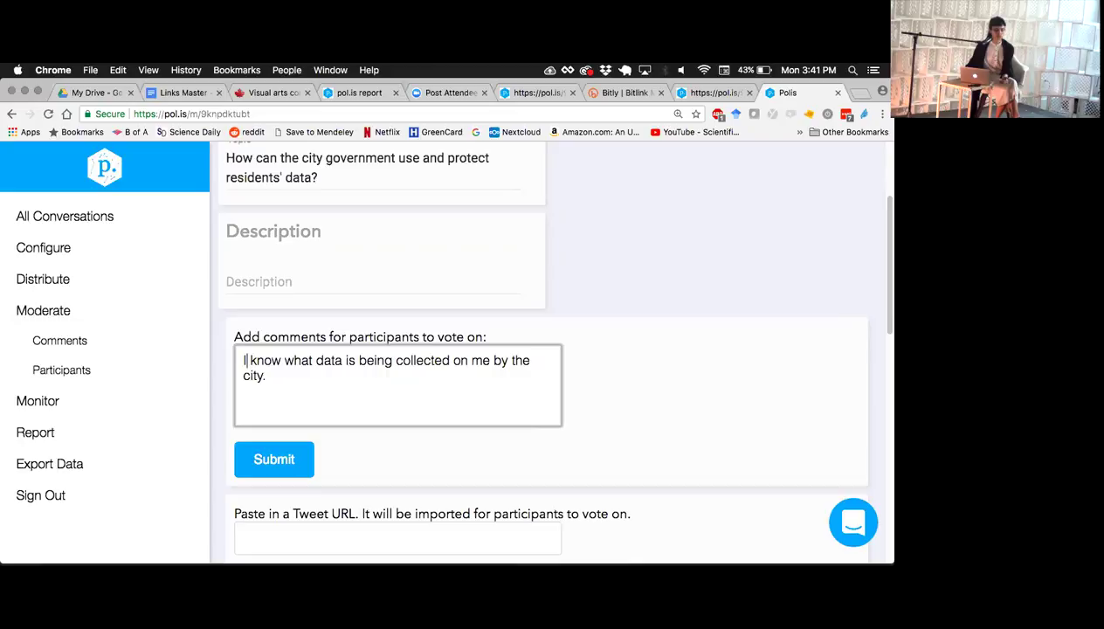
{"action": "left_click", "coordinate": [280, 463]}
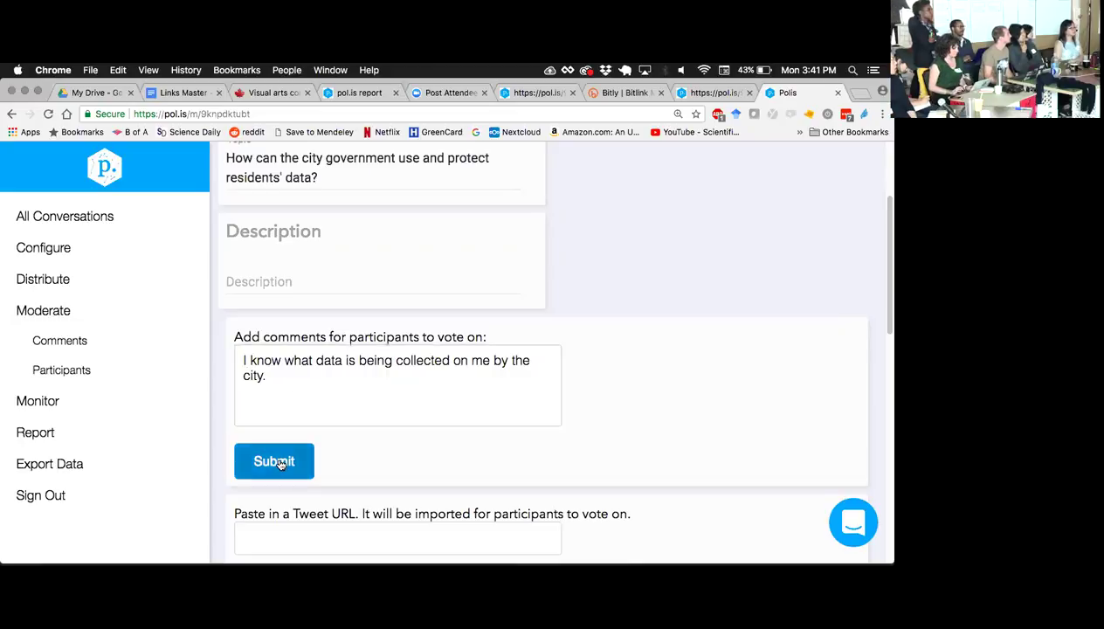
Submit the seed comment "I think the city cannot be trusted to protect my personal data.".
{"action": "left_click", "coordinate": [308, 372]}
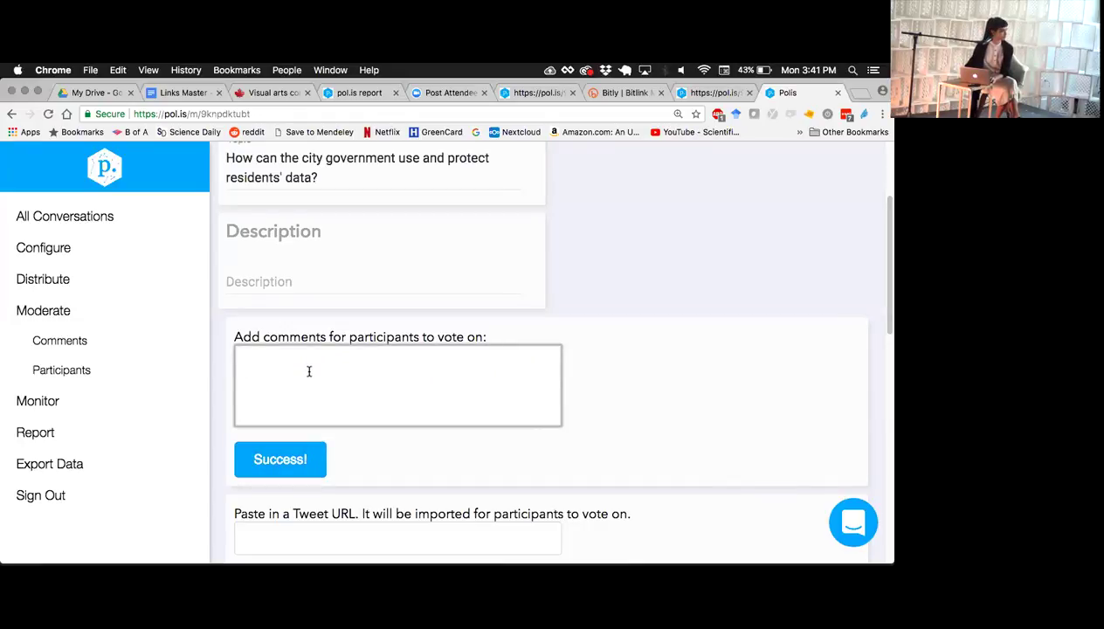
{"action": "type", "text": "I"}
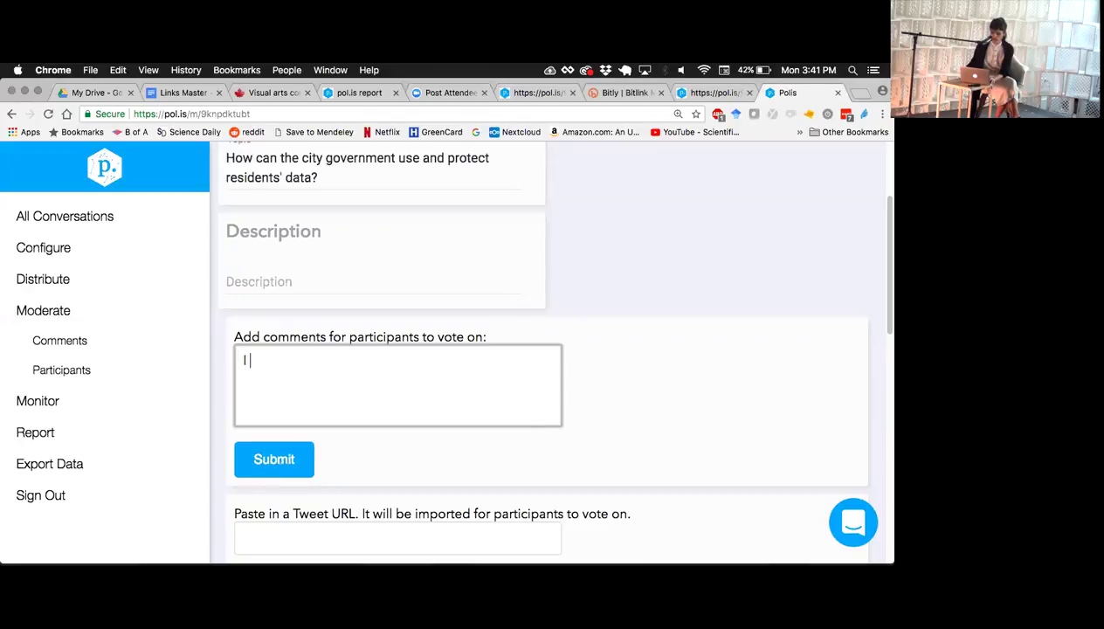
{"action": "type", "text": " think the city ca"}
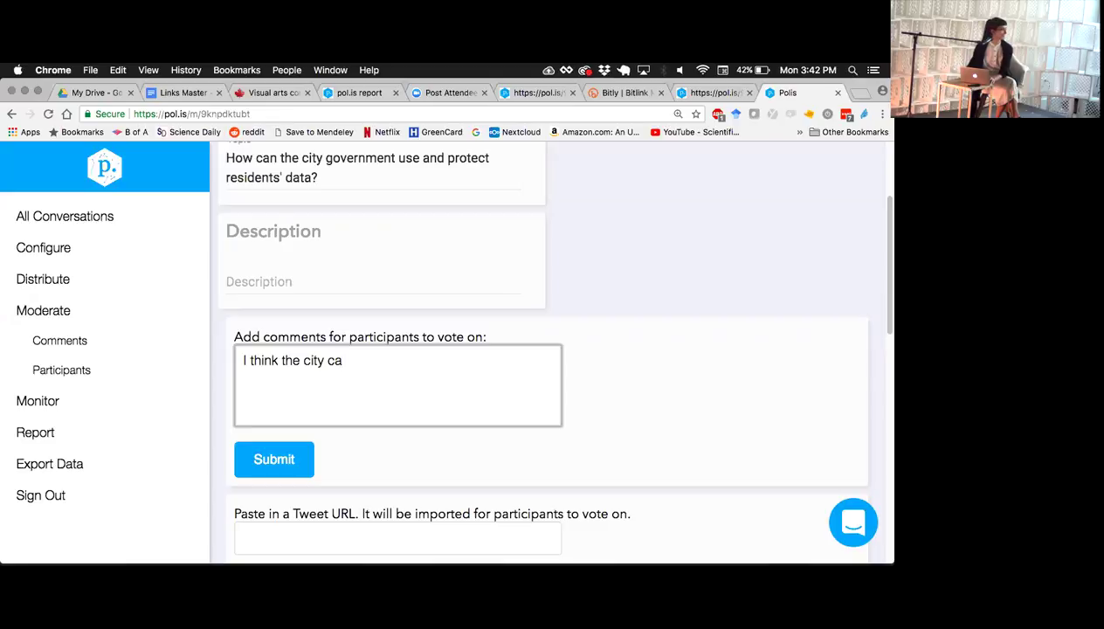
{"action": "type", "text": "nn"}
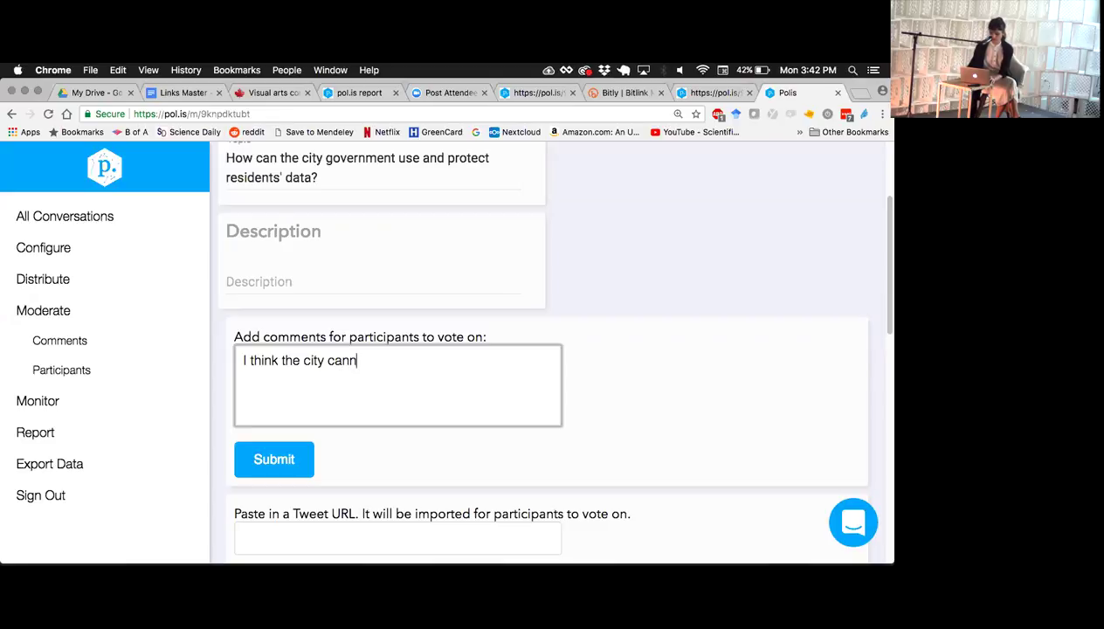
{"action": "type", "text": "ot be trusted"}
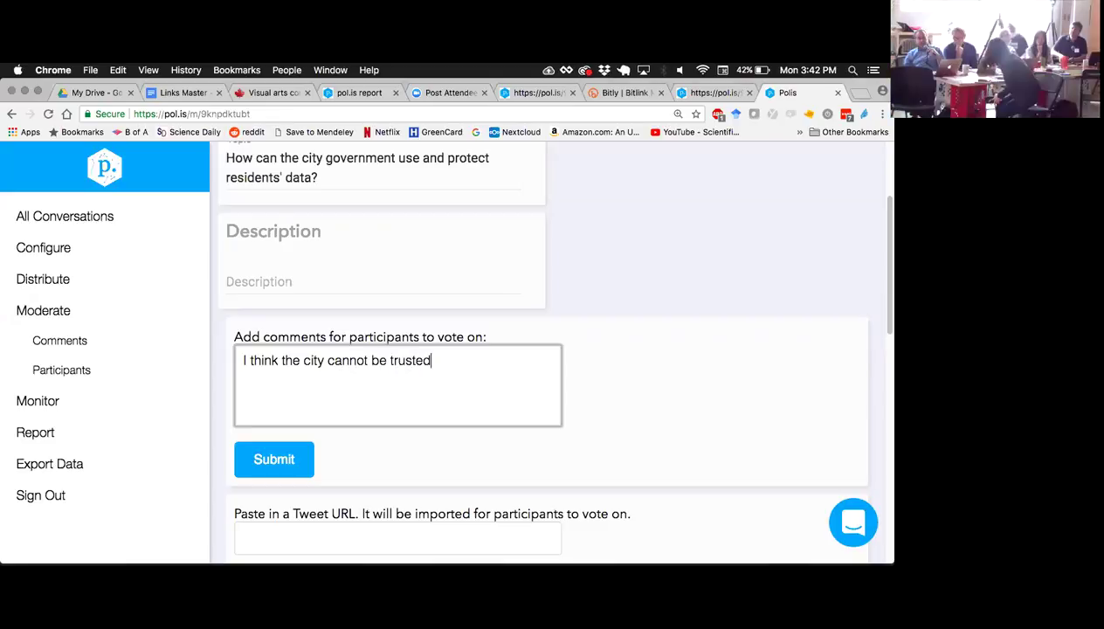
{"action": "type", "text": " to pro"}
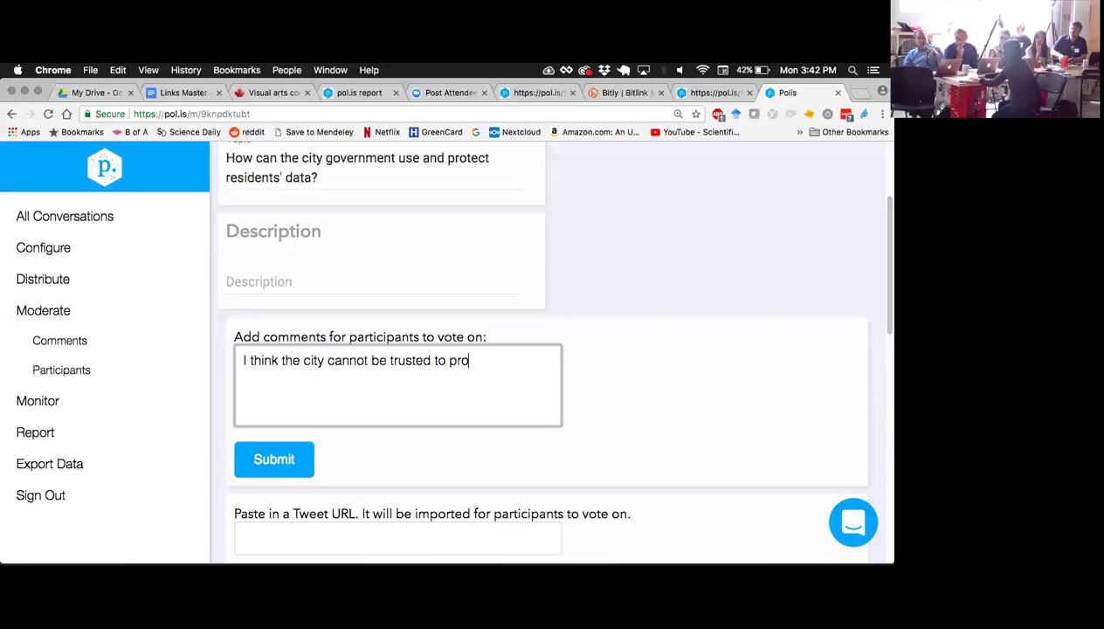
{"action": "type", "text": "tect my pers"}
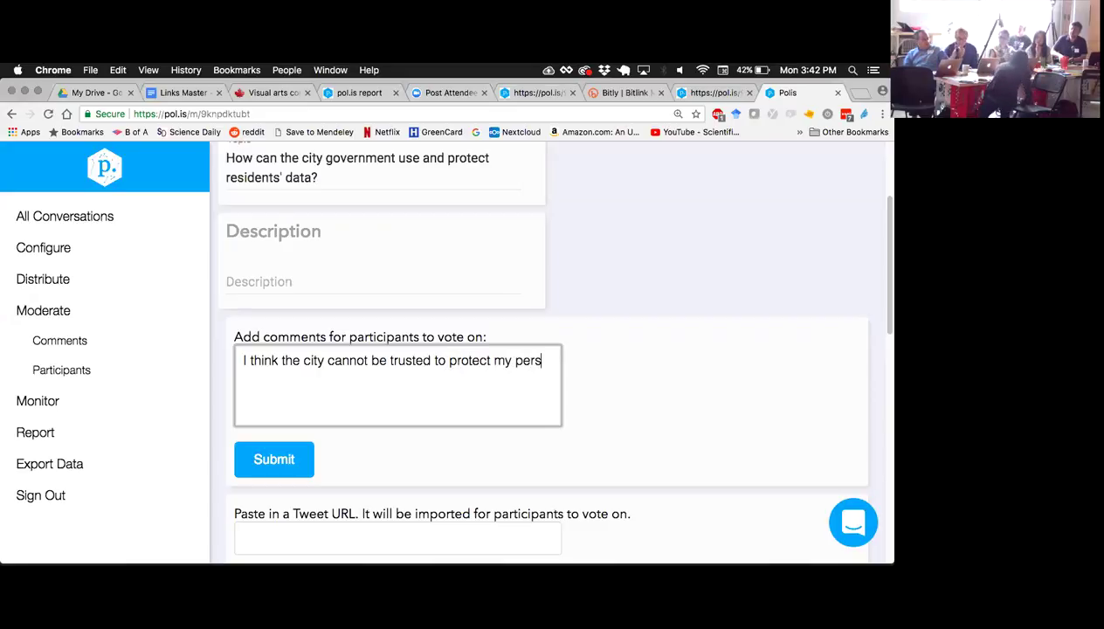
{"action": "type", "text": "onal"}
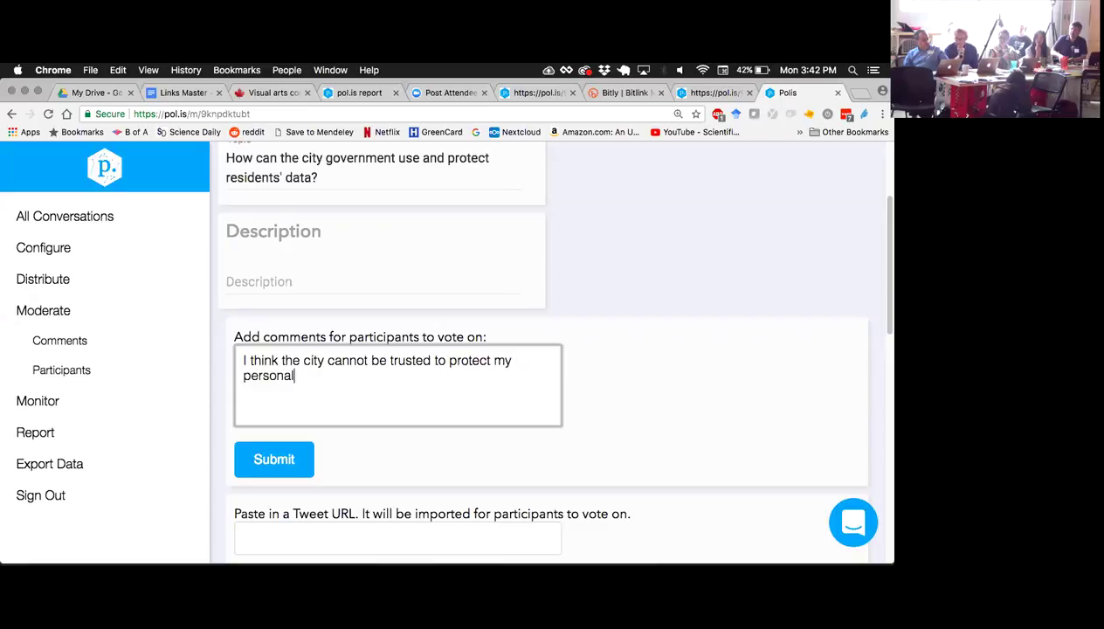
{"action": "type", "text": " data."}
{"action": "left_click", "coordinate": [290, 459]}
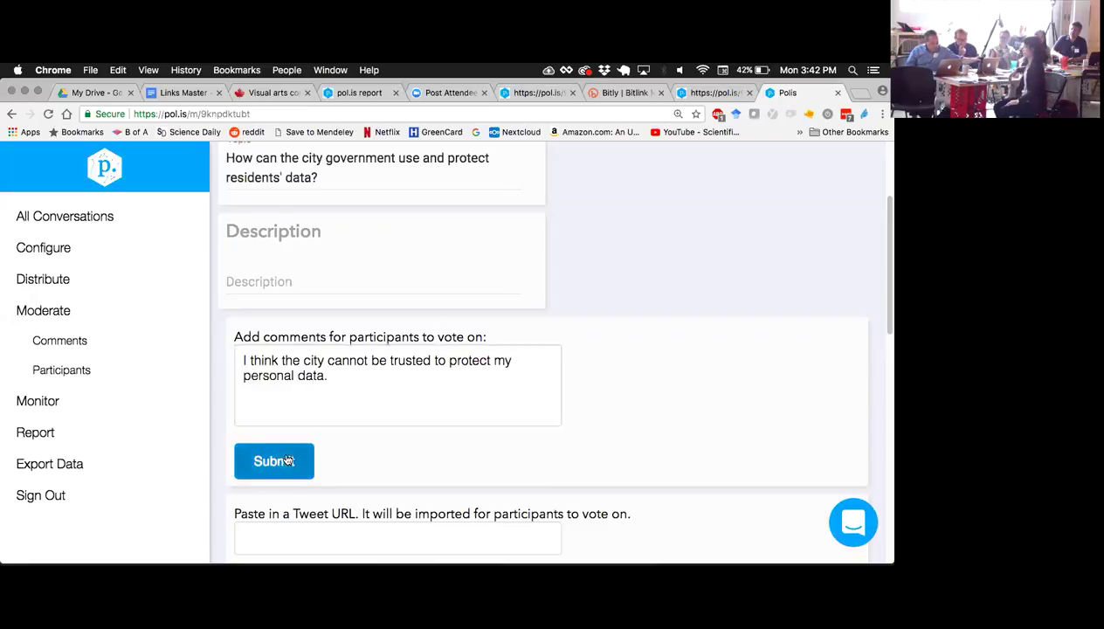
{"action": "scroll", "coordinate": [287, 459], "scroll_direction": "down", "scroll_amount": 5}
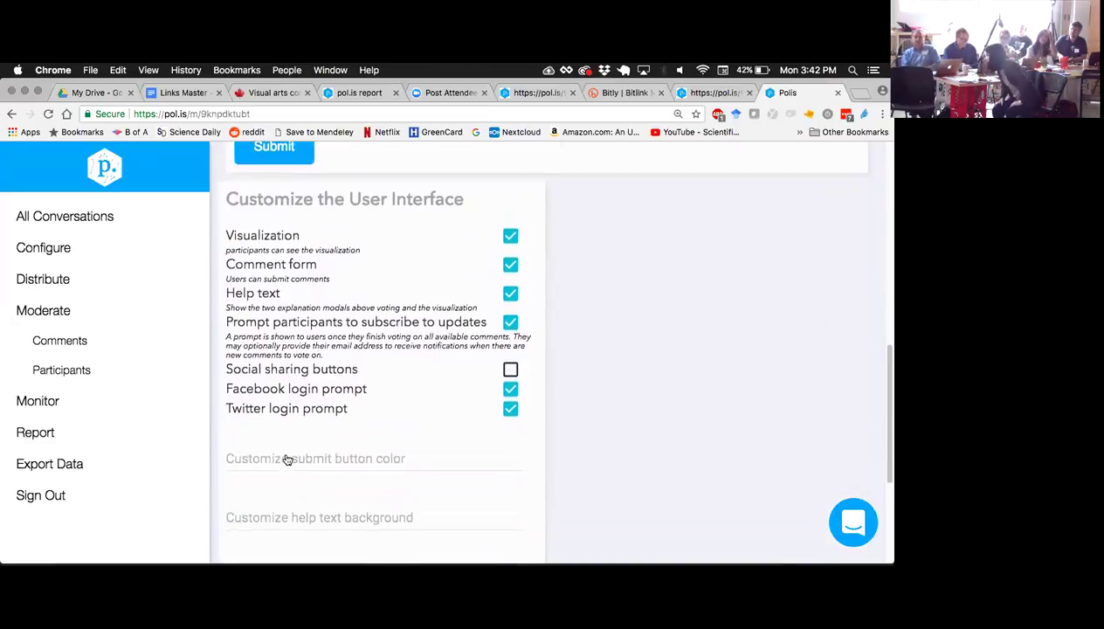
{"action": "scroll", "coordinate": [288, 460], "scroll_direction": "up", "scroll_amount": 10}
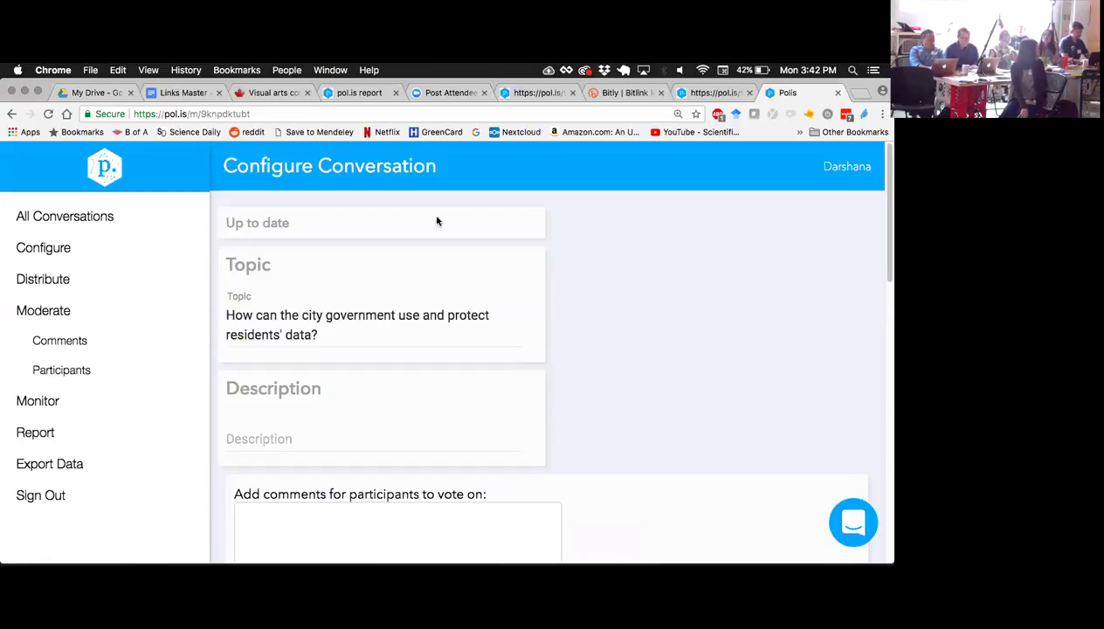
Reload the participant page of the conversation at 100% zoom and examine its voting card, statement guidelines and opinion groups section.
{"action": "left_click", "coordinate": [707, 93]}
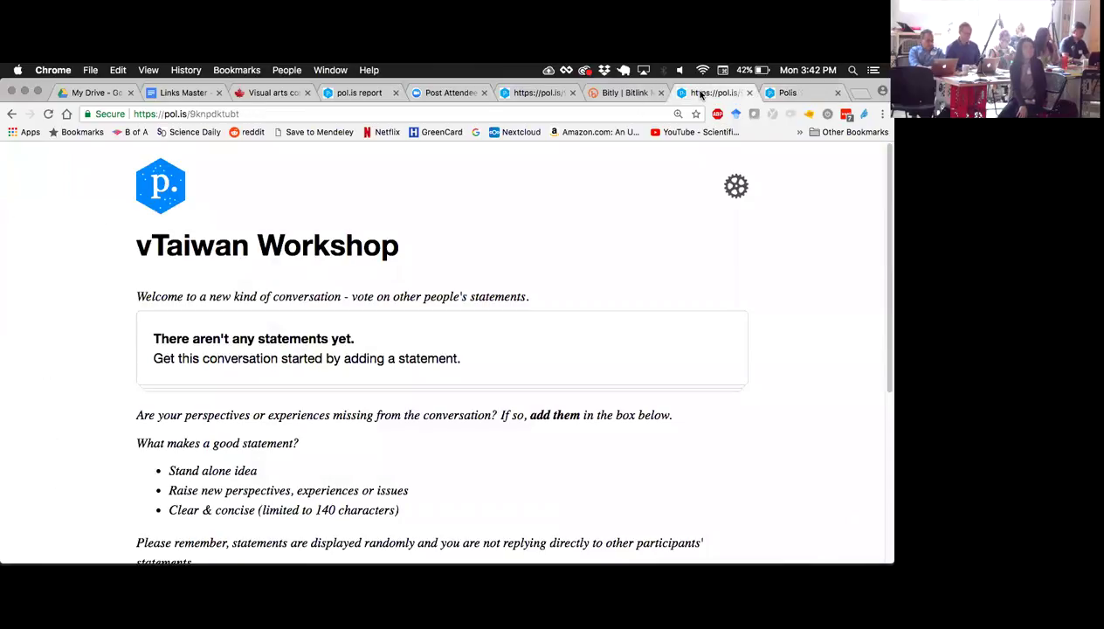
{"action": "left_click", "coordinate": [338, 115]}
{"action": "key", "text": "Return"}
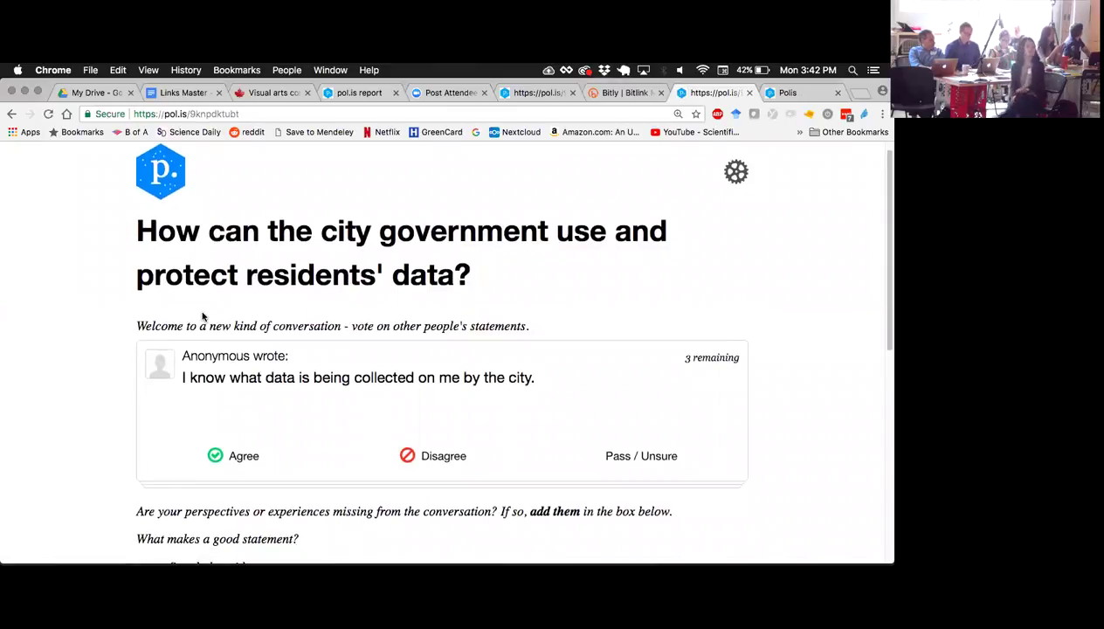
{"action": "key", "text": "super+minus"}
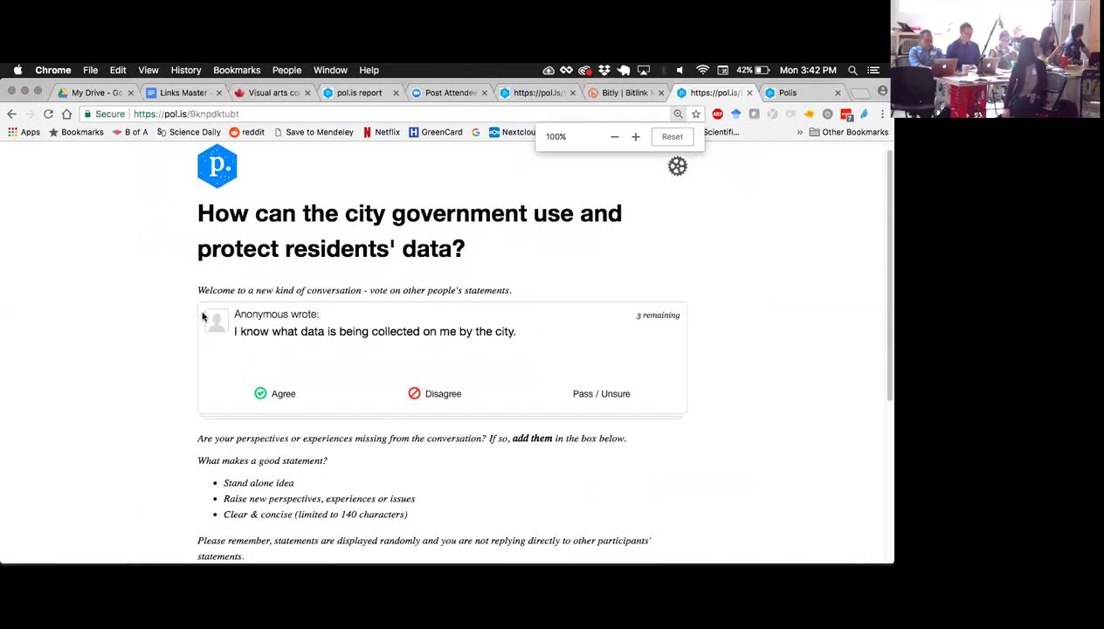
{"action": "key", "text": "super+minus"}
{"action": "scroll", "coordinate": [542, 336], "scroll_direction": "down", "scroll_amount": 5}
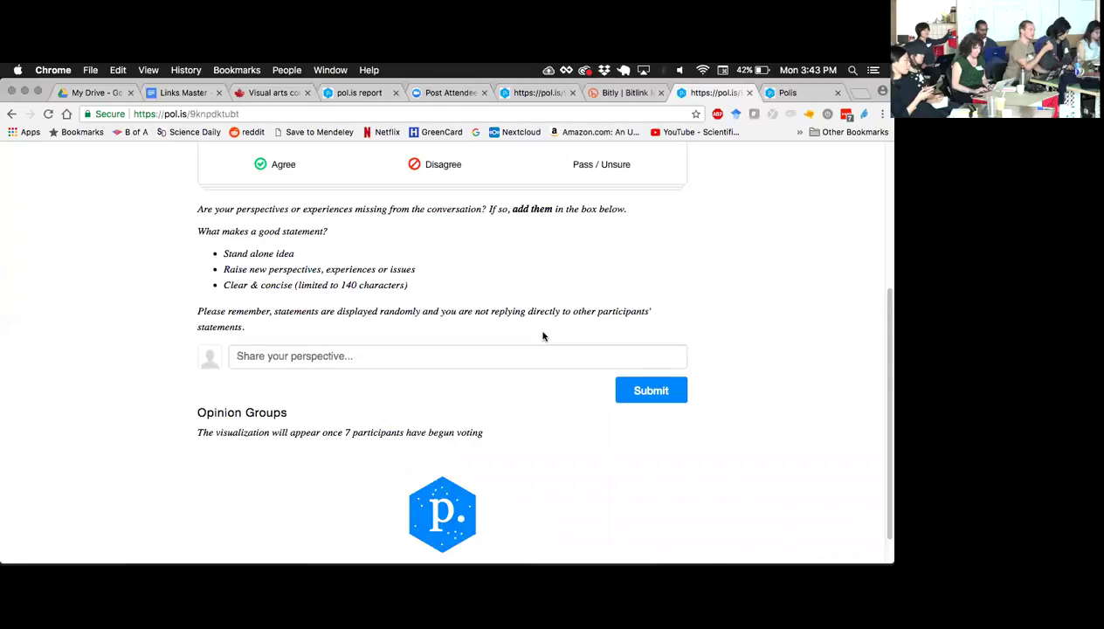
{"action": "scroll", "coordinate": [543, 336], "scroll_direction": "up", "scroll_amount": 1}
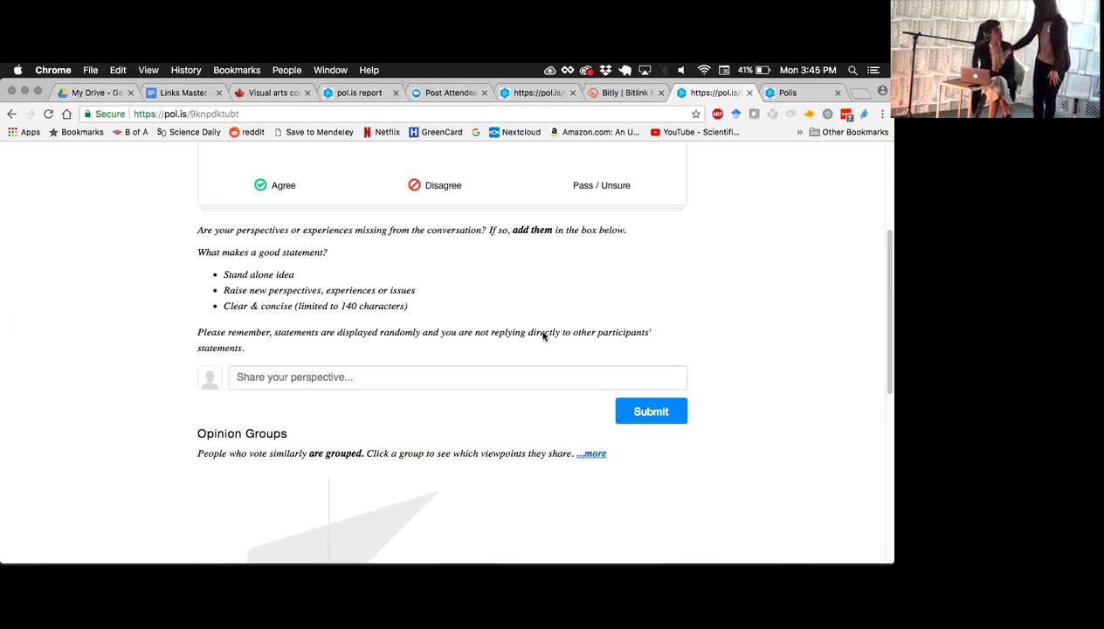
{"action": "scroll", "coordinate": [145, 266], "scroll_direction": "up", "scroll_amount": 5}
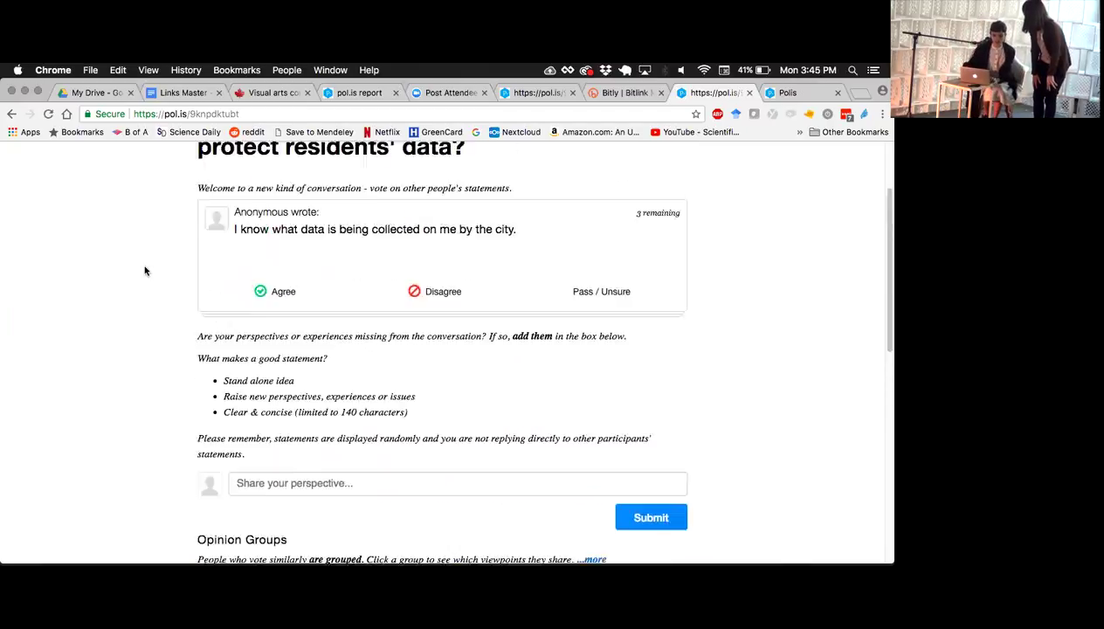
In comment moderation, accept the comments about how long the city plans to store data and about selling data on Yankees fans.
{"action": "key", "text": "super+6"}
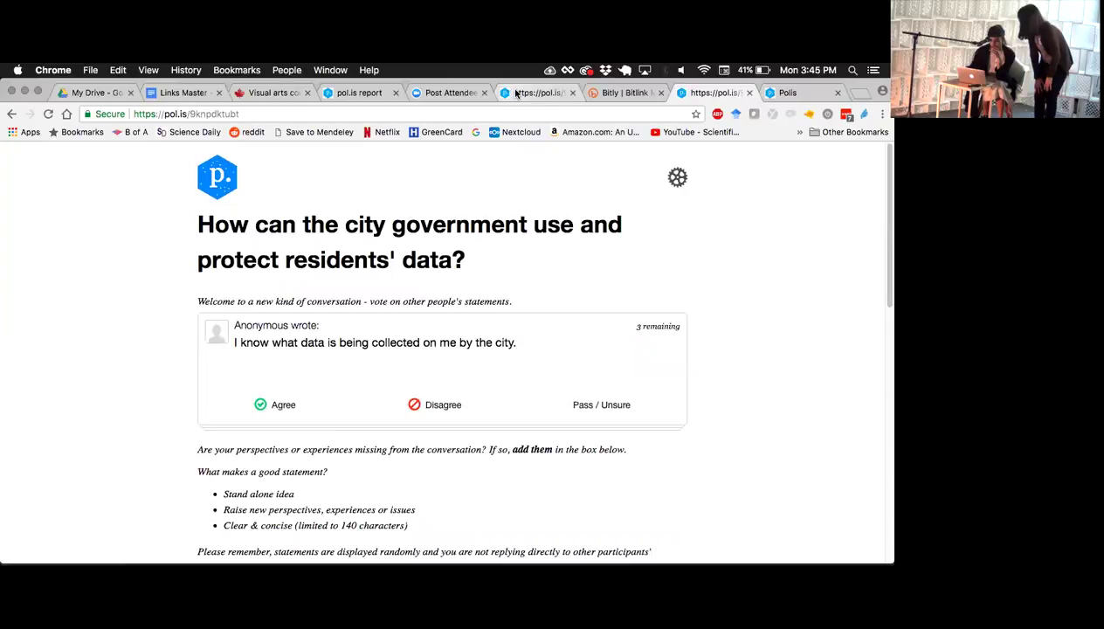
{"action": "left_click", "coordinate": [361, 93]}
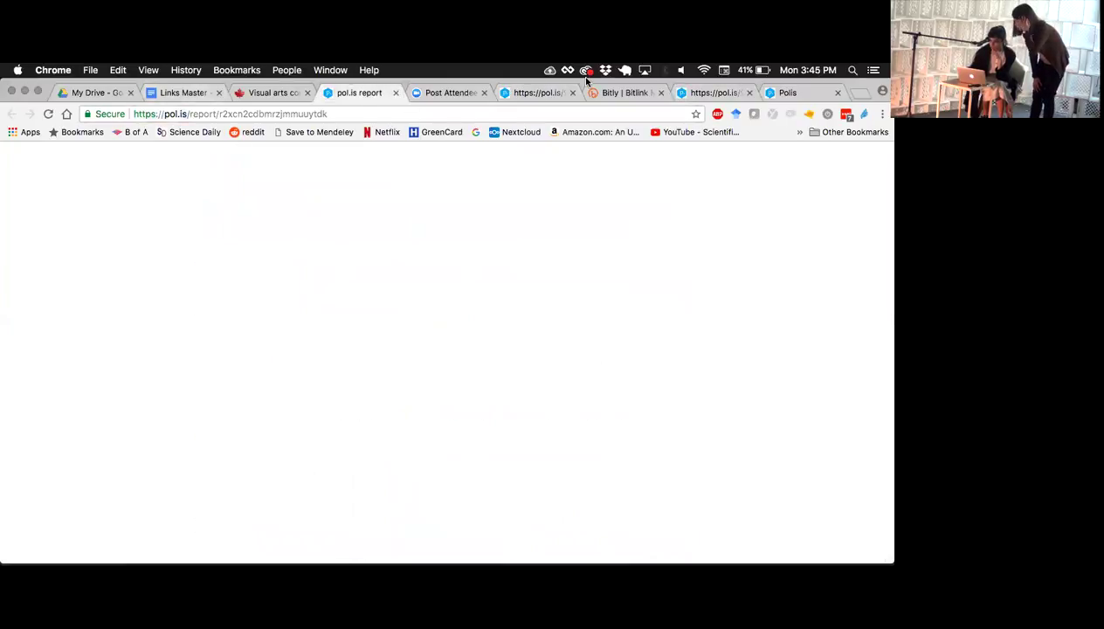
{"action": "left_click", "coordinate": [782, 92]}
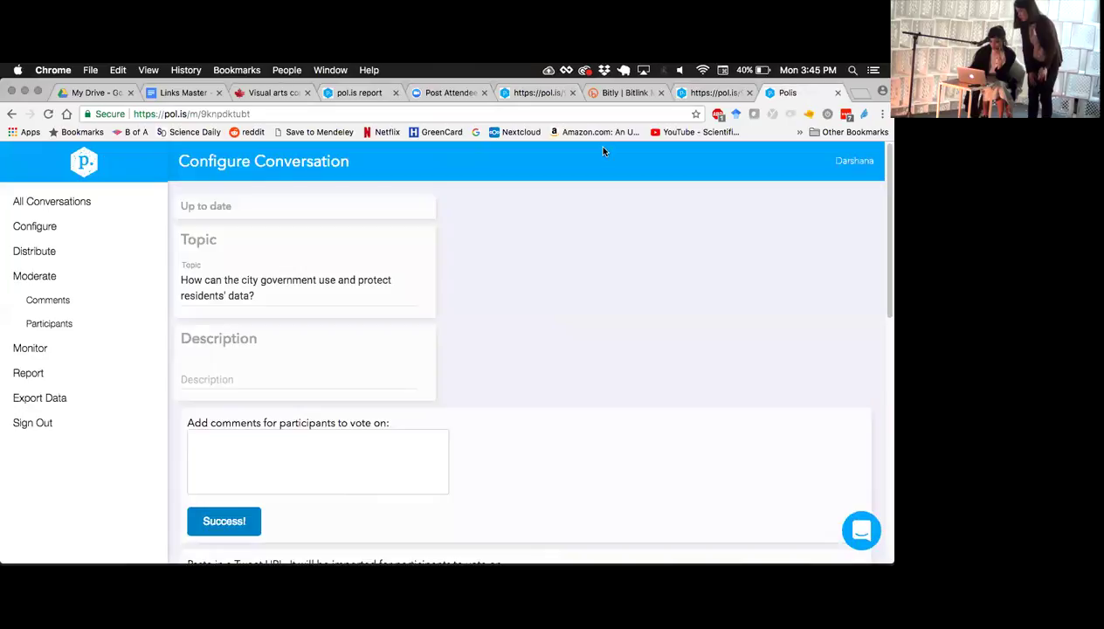
{"action": "left_click", "coordinate": [36, 277]}
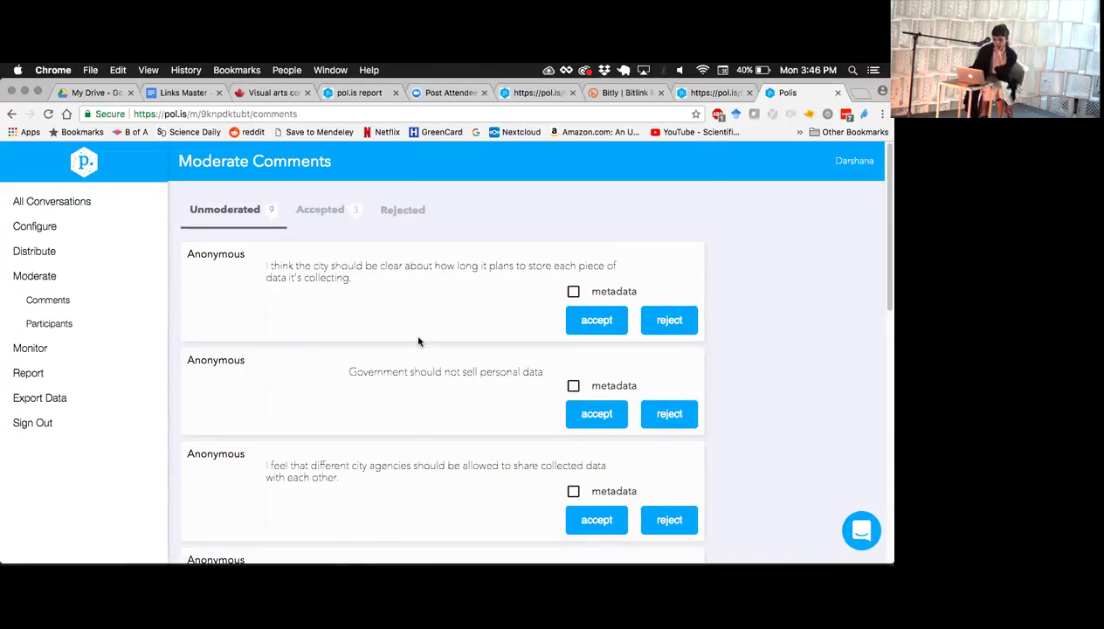
{"action": "scroll", "coordinate": [418, 342], "scroll_direction": "down", "scroll_amount": 1}
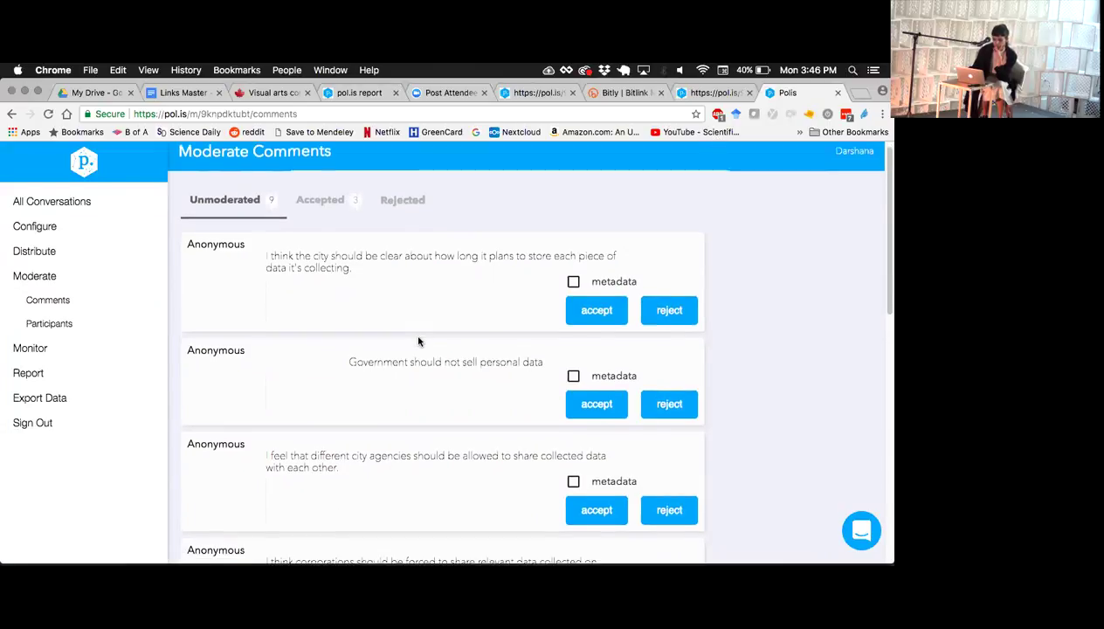
{"action": "left_click", "coordinate": [599, 313]}
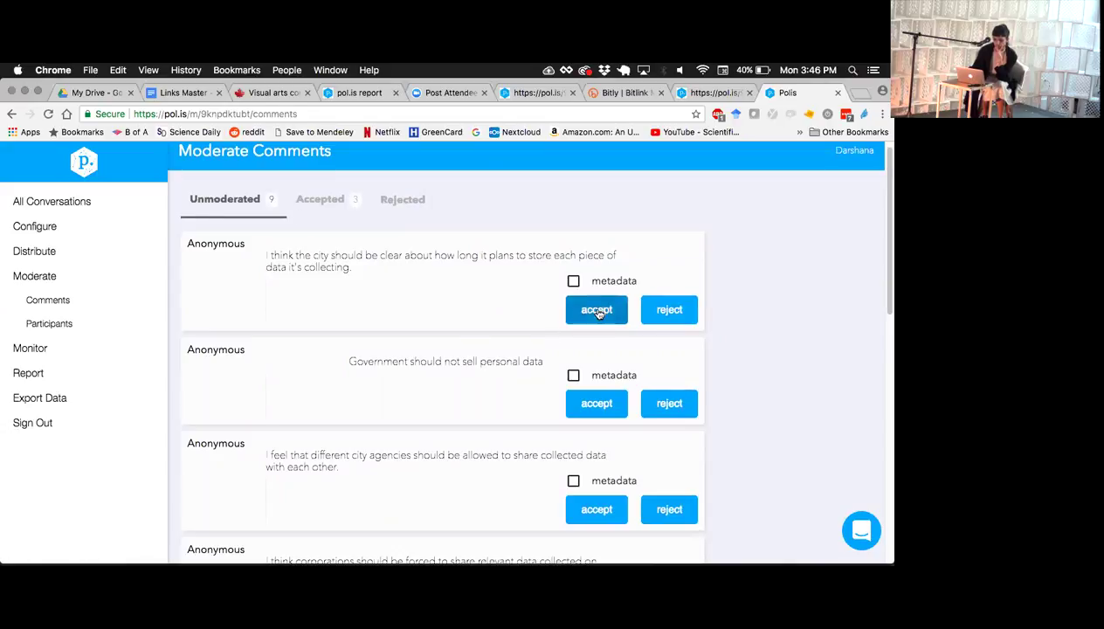
{"action": "scroll", "coordinate": [577, 307], "scroll_direction": "down", "scroll_amount": 1}
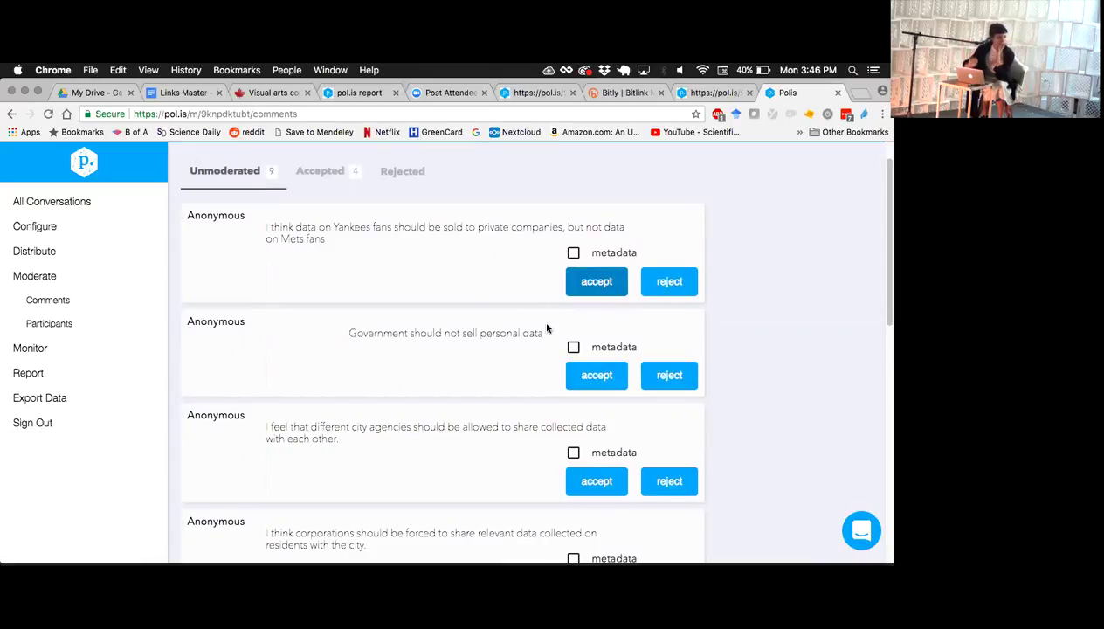
{"action": "left_click", "coordinate": [594, 283]}
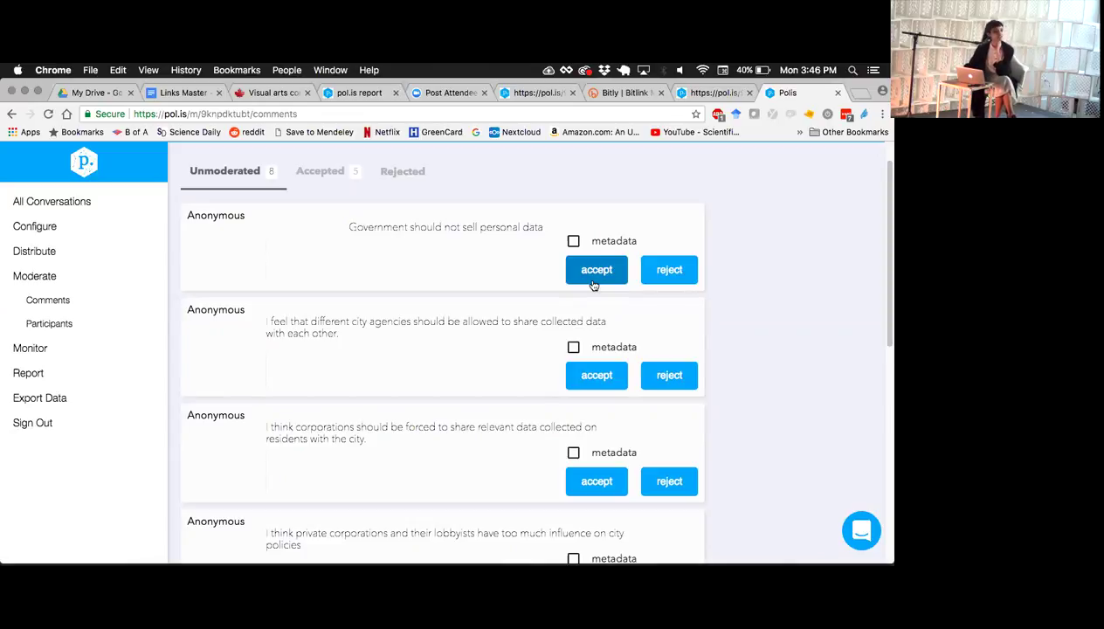
Read through the remaining unmoderated comments, and examine the participants and comments charts on the conversation's monitoring page.
{"action": "scroll", "coordinate": [593, 285], "scroll_direction": "up", "scroll_amount": 1}
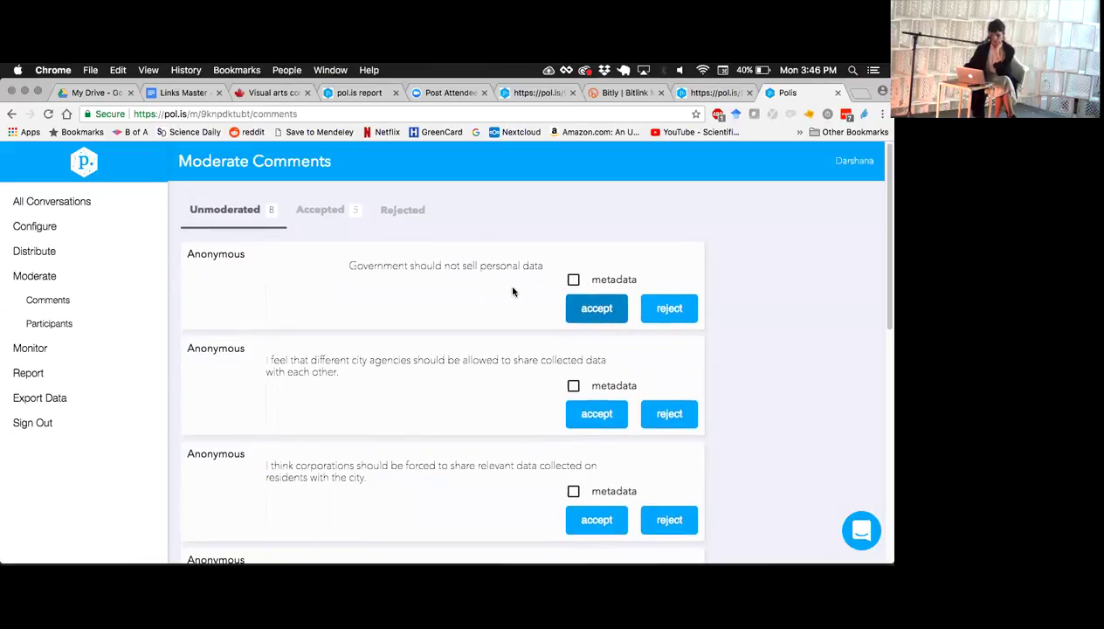
{"action": "scroll", "coordinate": [548, 309], "scroll_direction": "down", "scroll_amount": 5}
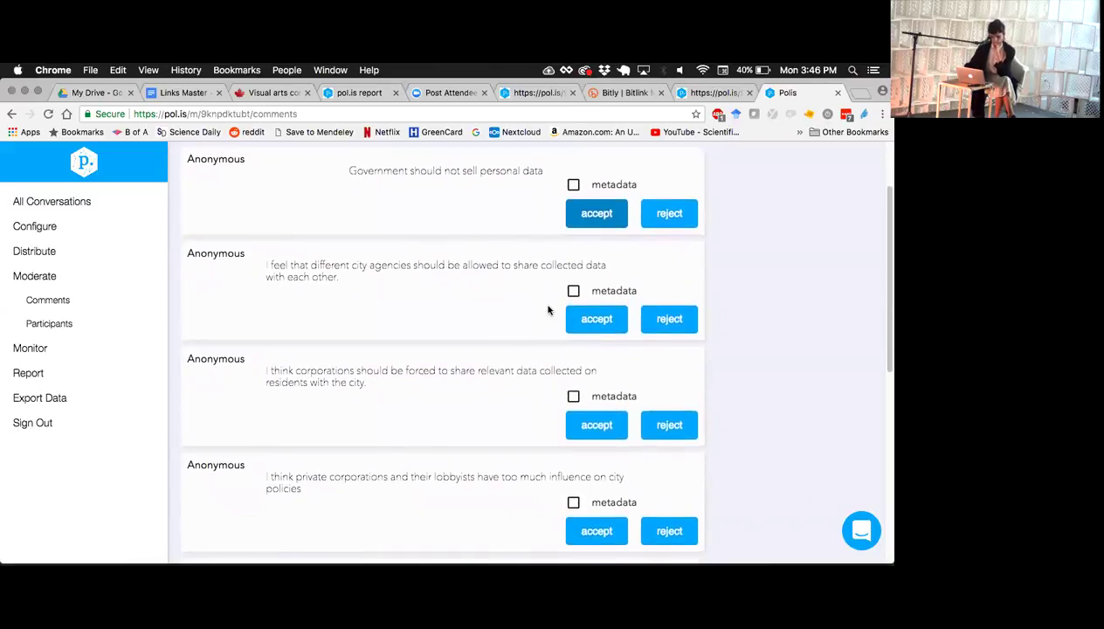
{"action": "scroll", "coordinate": [548, 310], "scroll_direction": "down", "scroll_amount": 1}
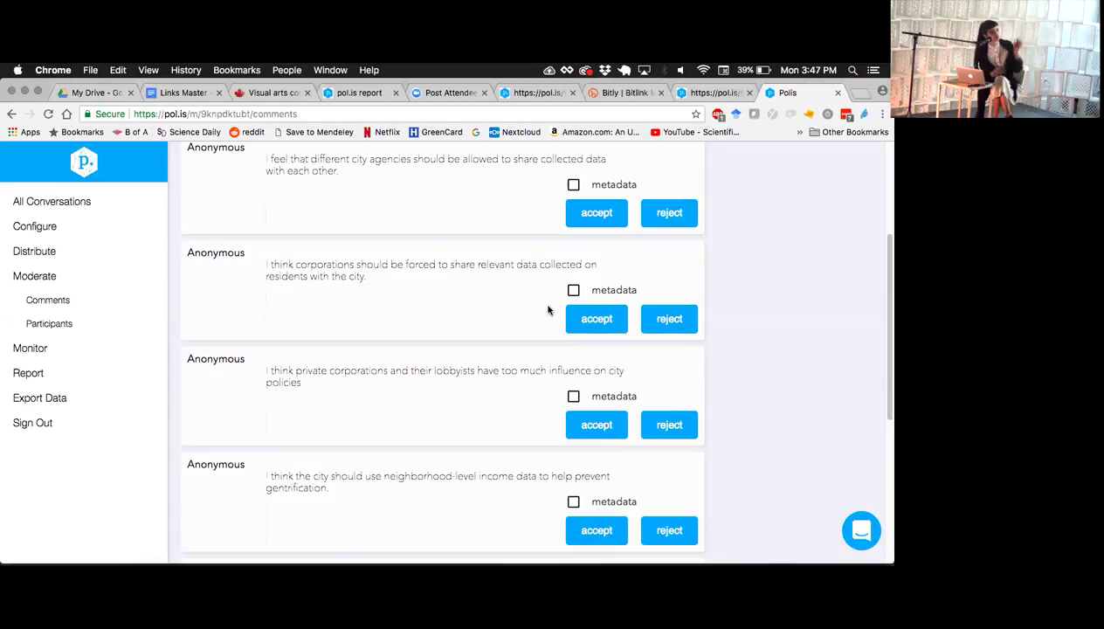
{"action": "scroll", "coordinate": [548, 310], "scroll_direction": "up", "scroll_amount": 3}
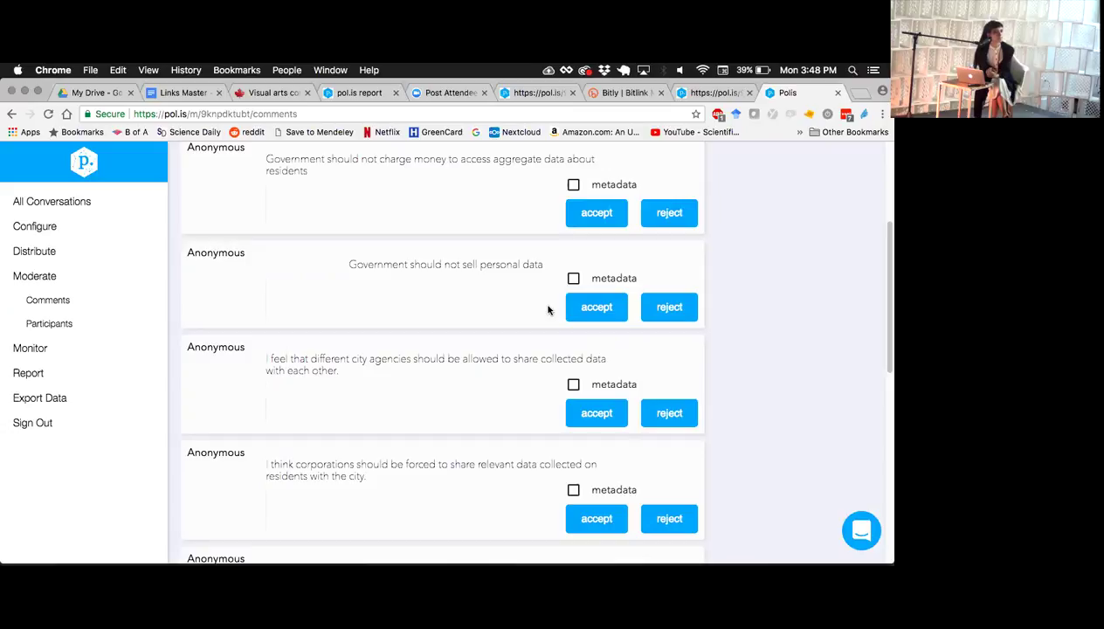
{"action": "scroll", "coordinate": [549, 310], "scroll_direction": "up", "scroll_amount": 3}
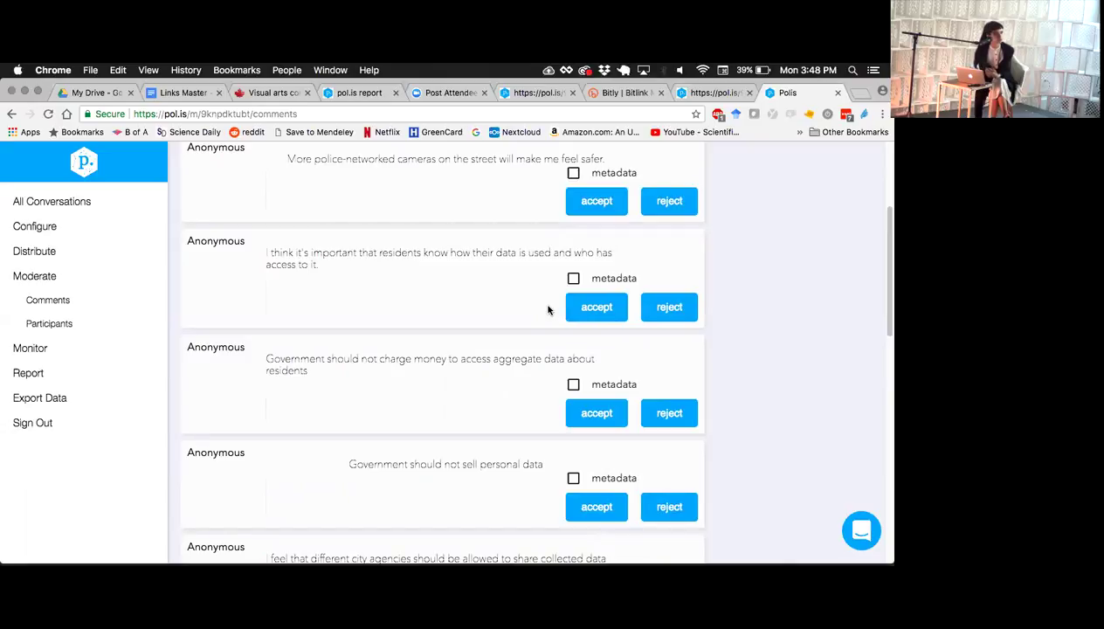
{"action": "left_click", "coordinate": [39, 347]}
{"action": "scroll", "coordinate": [314, 341], "scroll_direction": "down", "scroll_amount": 3}
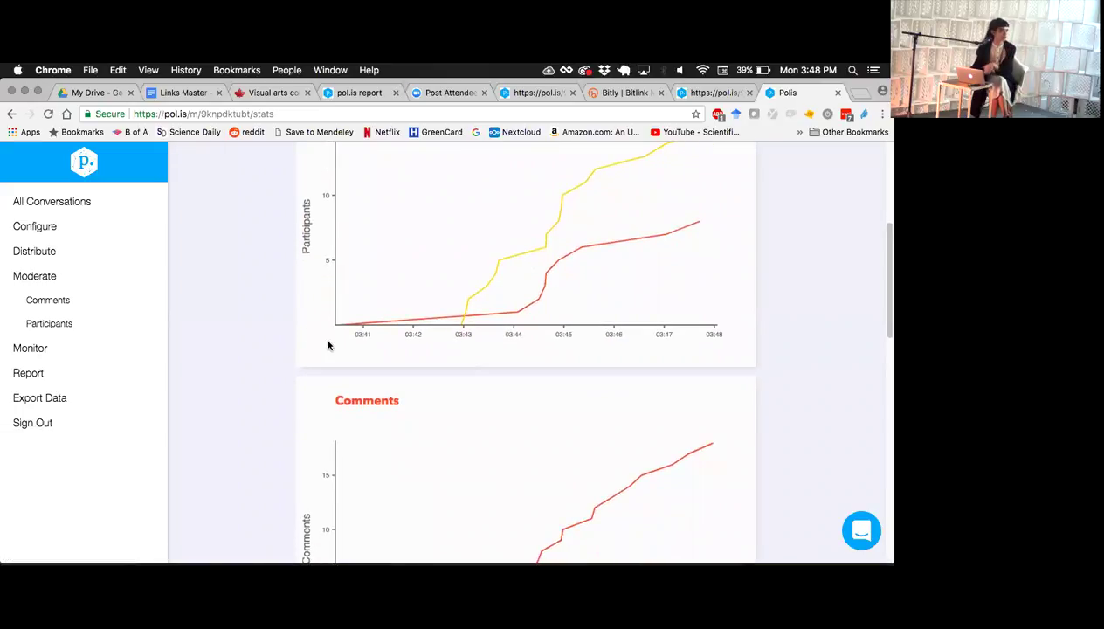
{"action": "scroll", "coordinate": [329, 345], "scroll_direction": "down", "scroll_amount": 5}
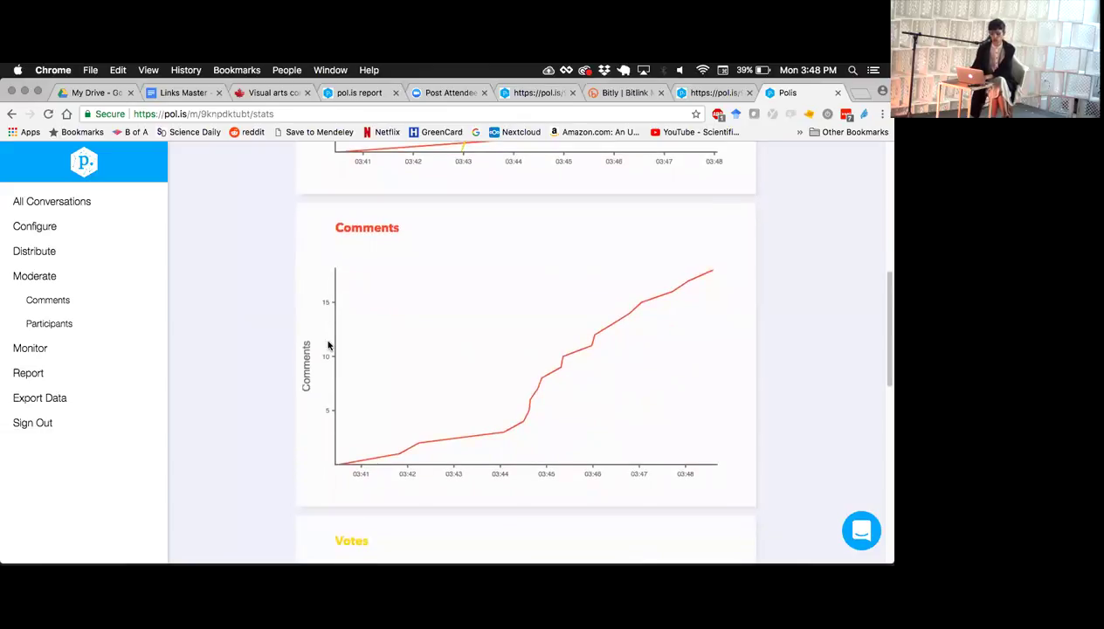
{"action": "left_click", "coordinate": [342, 94]}
{"action": "left_click", "coordinate": [450, 92]}
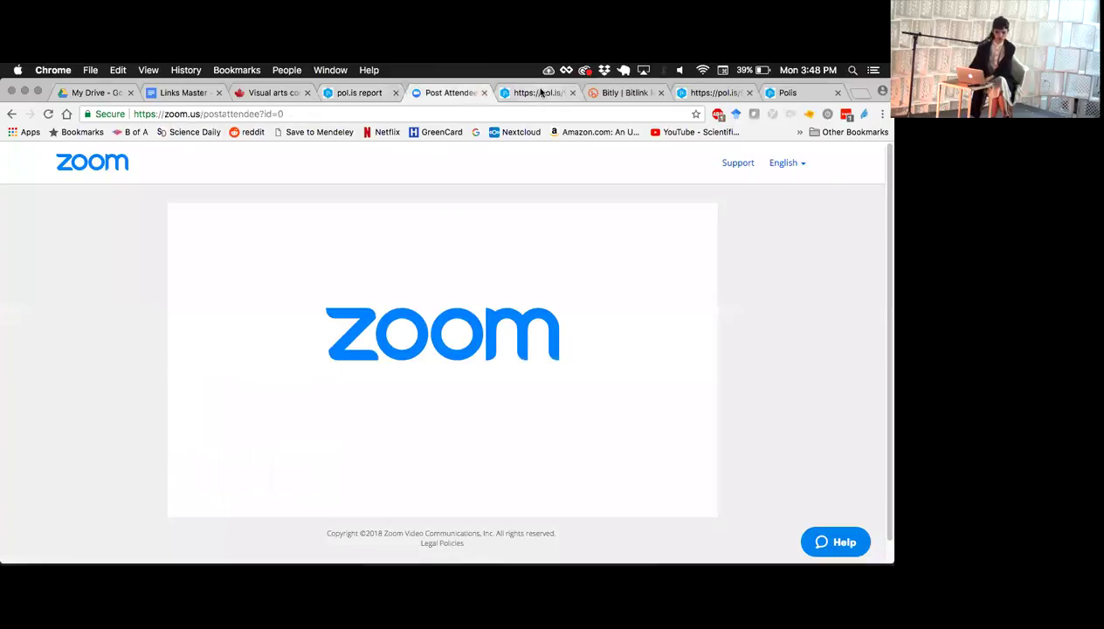
{"action": "left_click", "coordinate": [538, 93]}
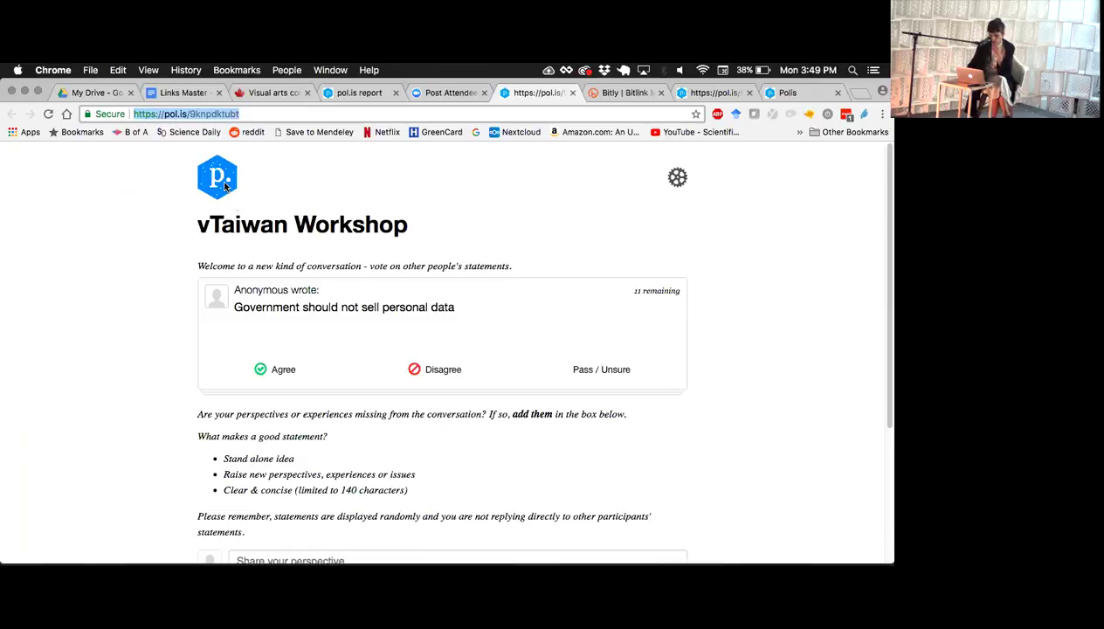
{"action": "left_click", "coordinate": [448, 93]}
{"action": "left_click", "coordinate": [371, 93]}
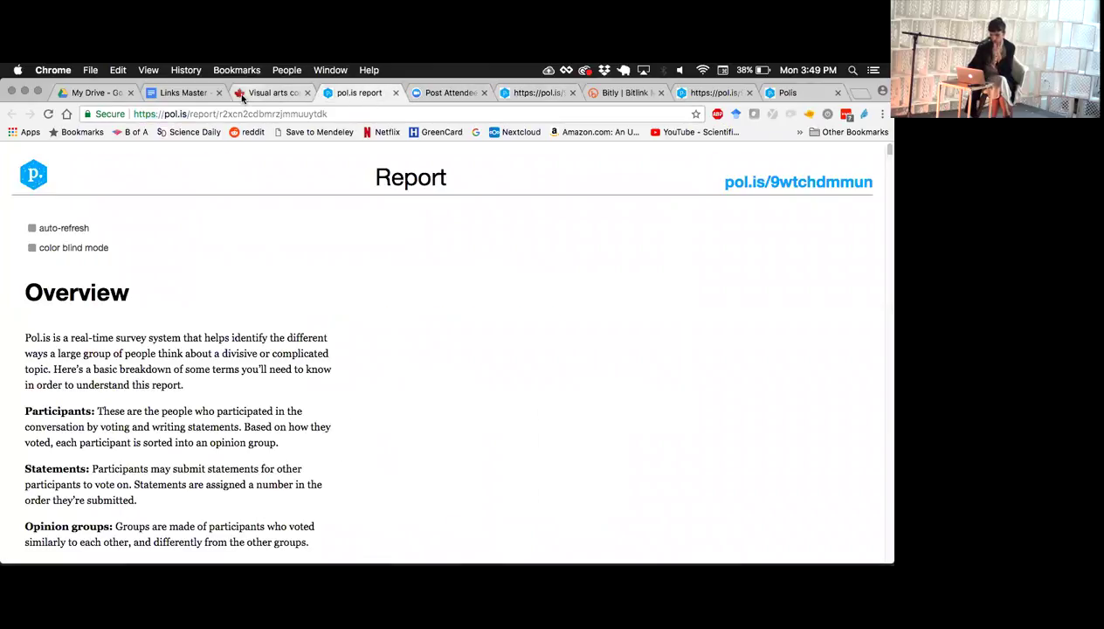
{"action": "left_click", "coordinate": [690, 94]}
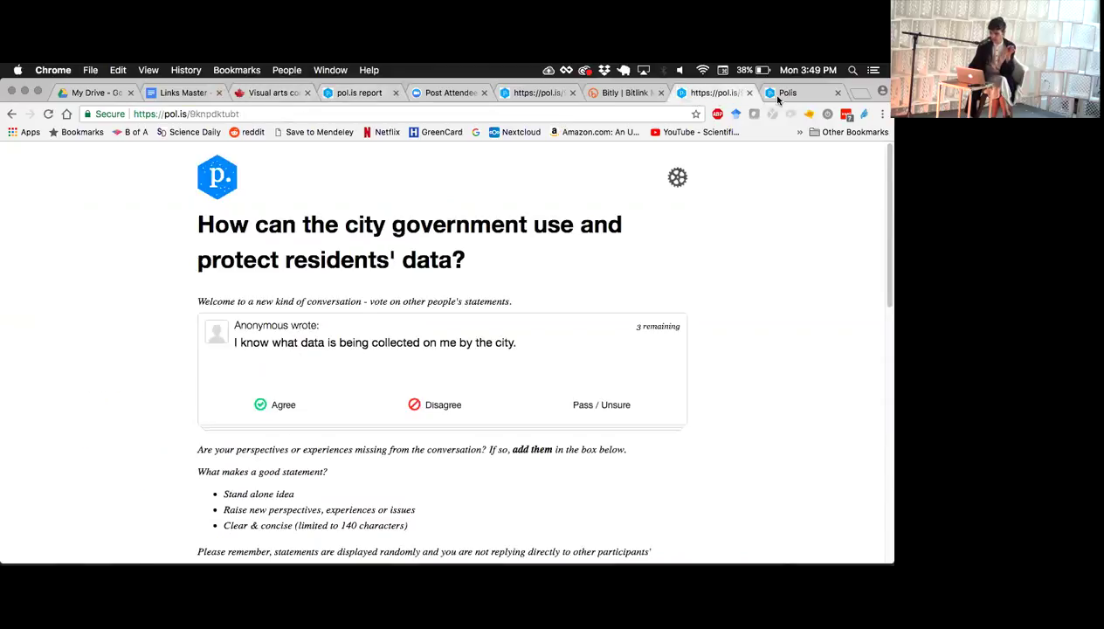
Mark the unmoderated comment "I work for government" as metadata in the conversation's comment moderation.
{"action": "left_click", "coordinate": [788, 93]}
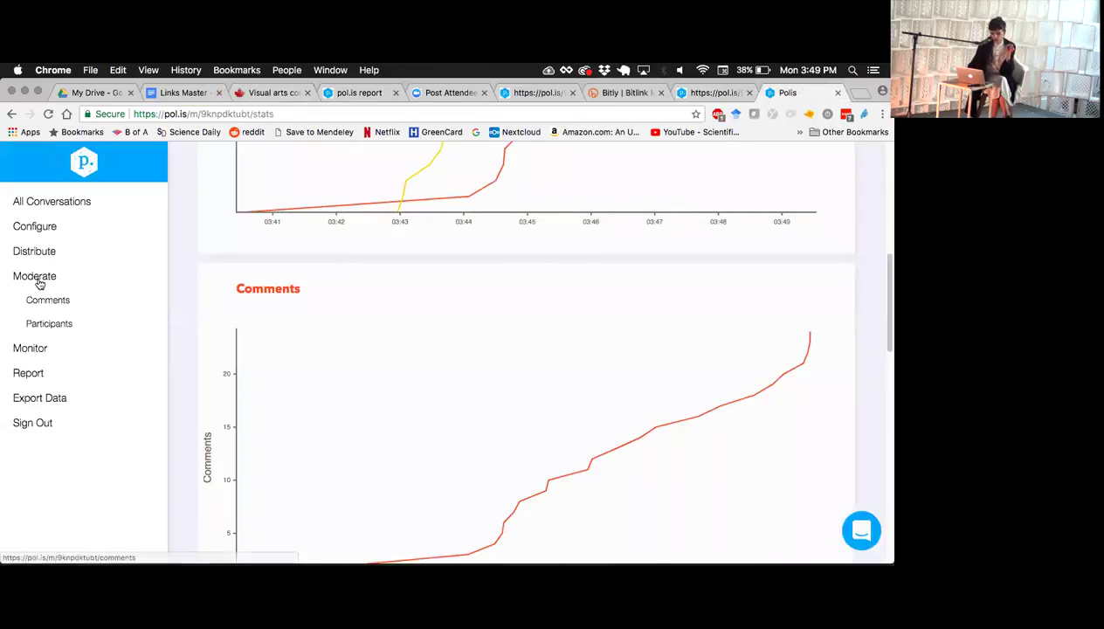
{"action": "left_click", "coordinate": [56, 305]}
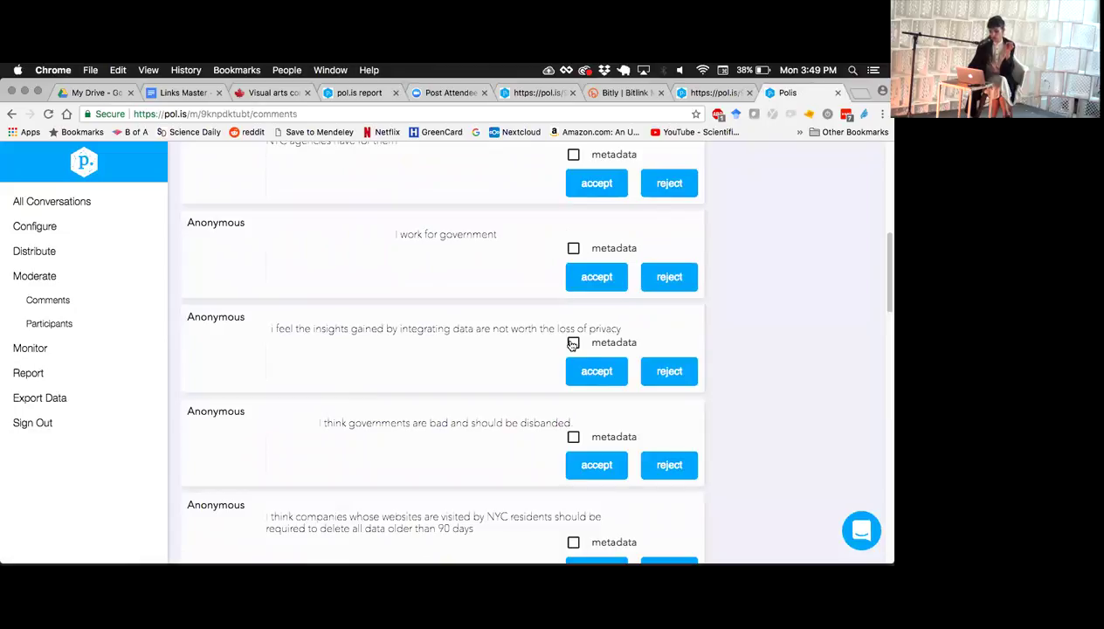
{"action": "left_click", "coordinate": [573, 250]}
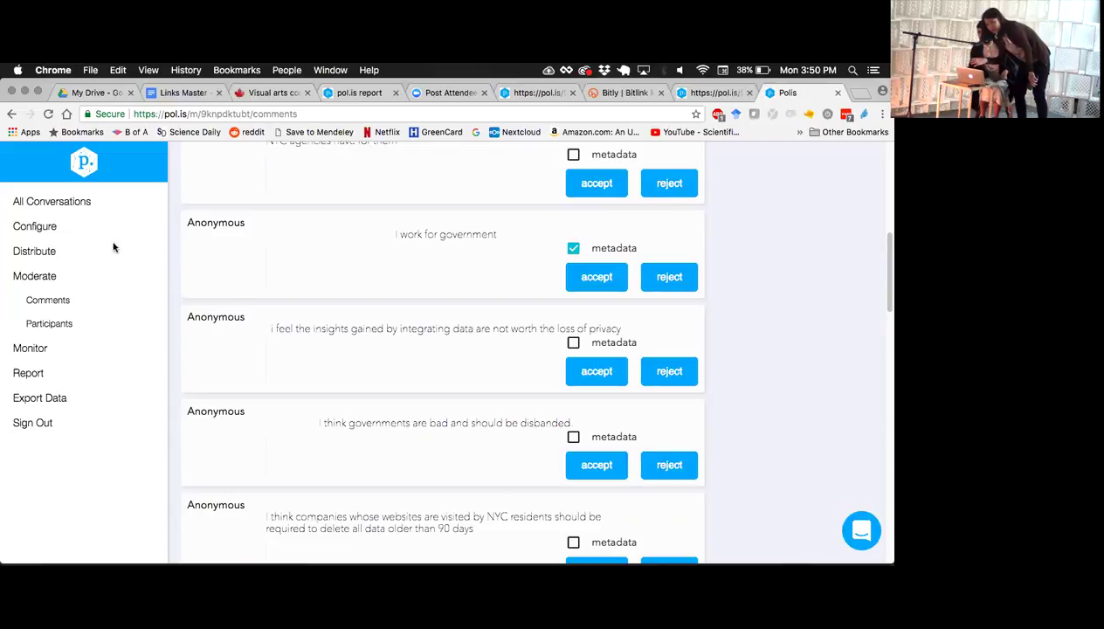
Switch Strict Moderation on and off again in the conversation's schemes, and reload the configuration page.
{"action": "left_click", "coordinate": [51, 227]}
{"action": "scroll", "coordinate": [362, 322], "scroll_direction": "down", "scroll_amount": 5}
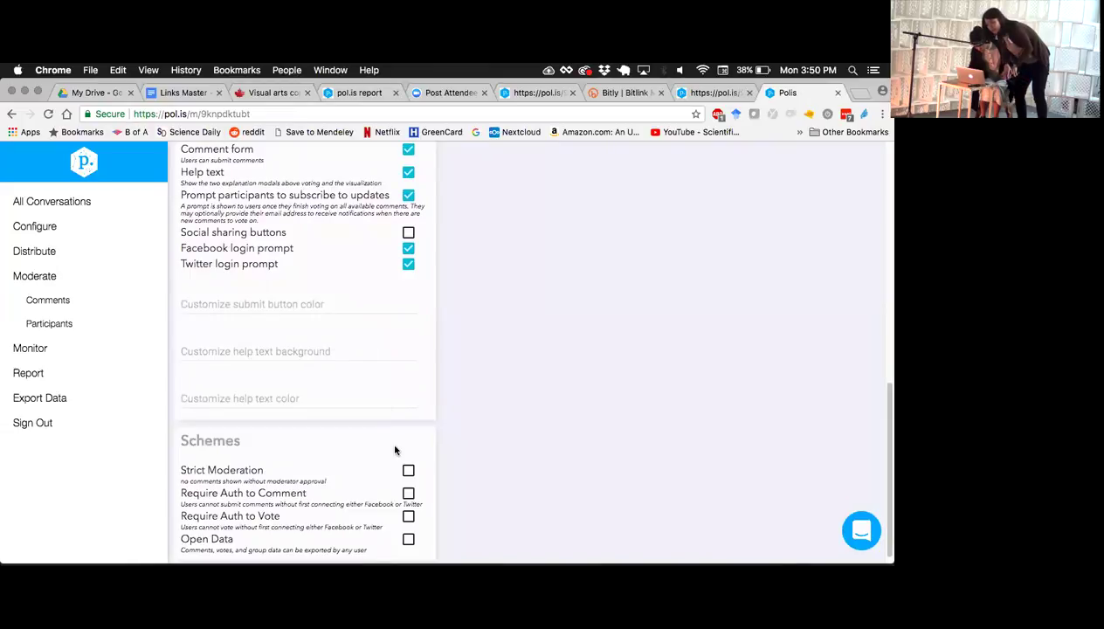
{"action": "left_click", "coordinate": [408, 470]}
{"action": "left_click", "coordinate": [408, 470]}
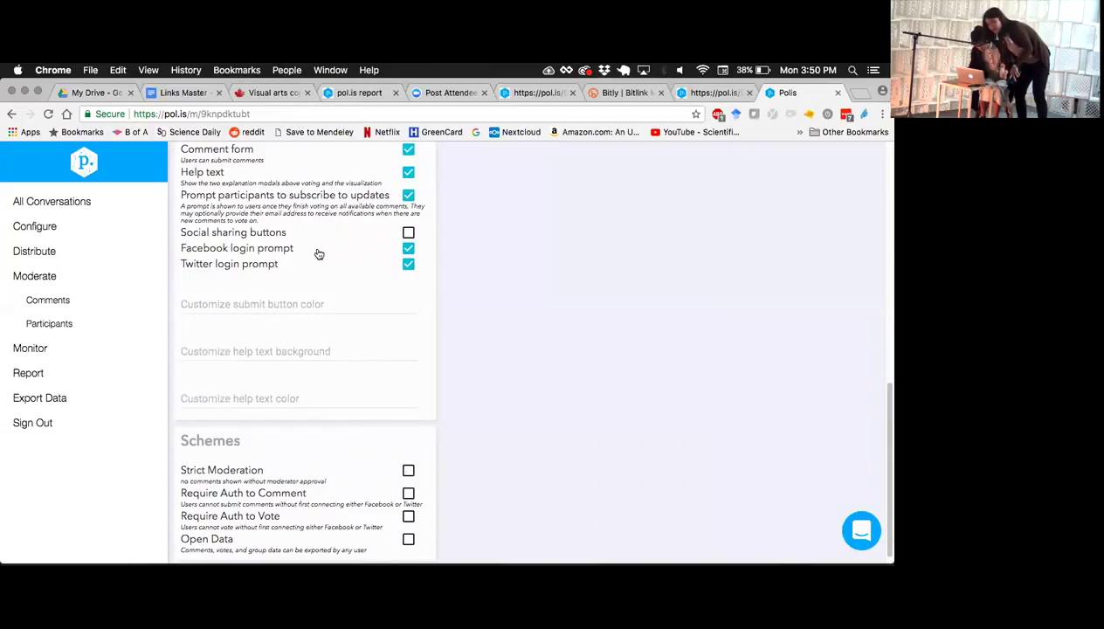
{"action": "left_click", "coordinate": [311, 114]}
{"action": "key", "text": "Return"}
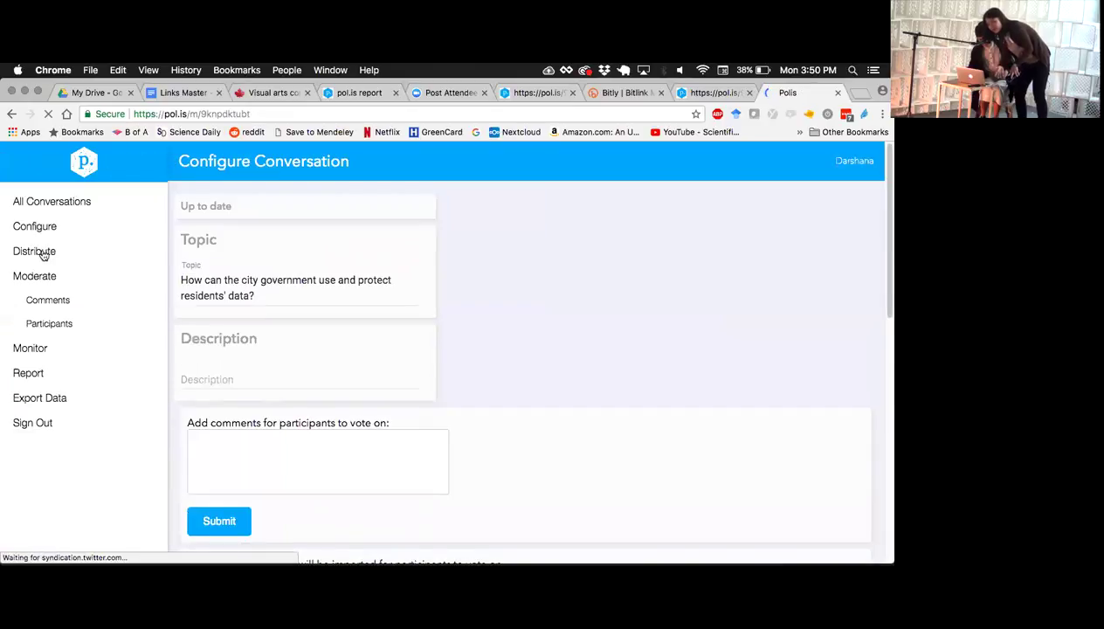
Review the accepted comments, and examine the unmoderated ones around the comment "I work for government".
{"action": "left_click", "coordinate": [47, 300]}
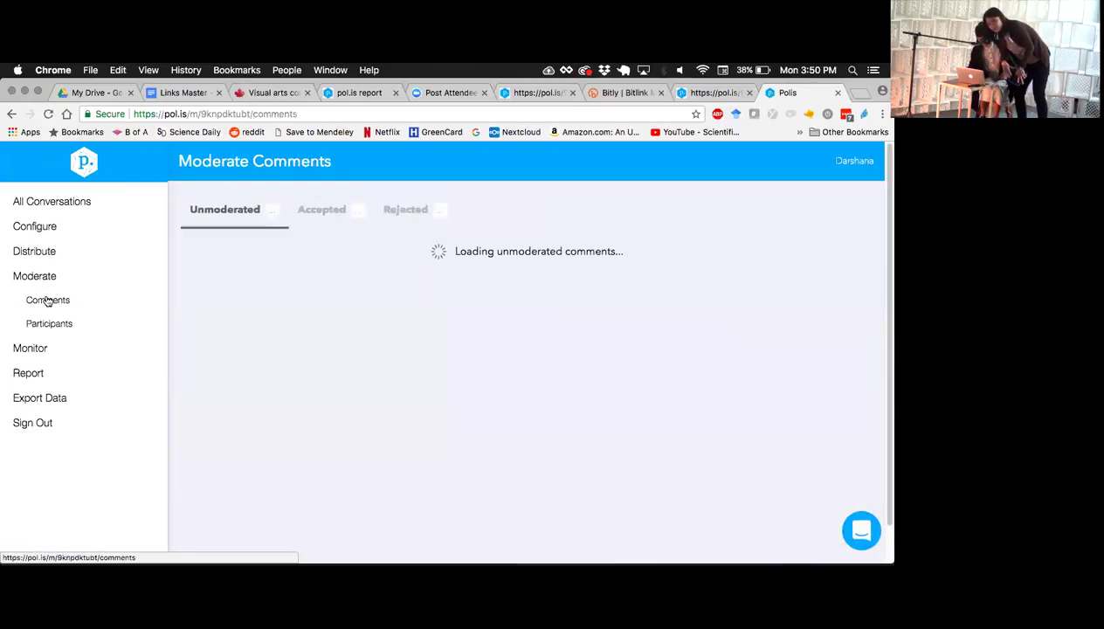
{"action": "scroll", "coordinate": [253, 229], "scroll_direction": "down", "scroll_amount": 3}
{"action": "scroll", "coordinate": [279, 218], "scroll_direction": "up", "scroll_amount": 3}
{"action": "left_click", "coordinate": [315, 213]}
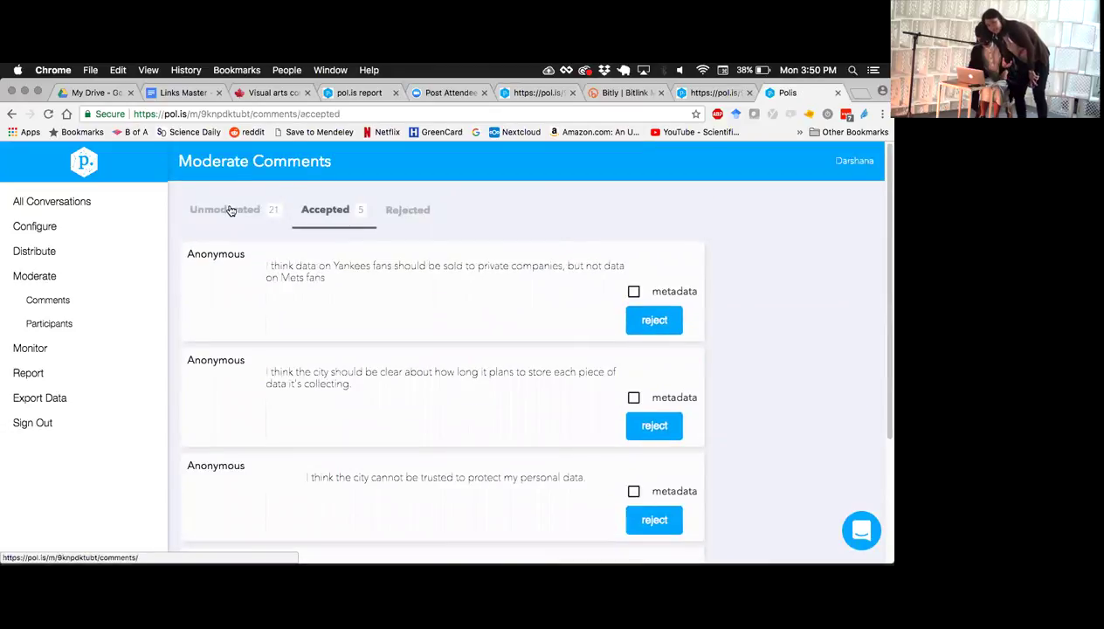
{"action": "left_click", "coordinate": [231, 210]}
{"action": "scroll", "coordinate": [412, 443], "scroll_direction": "down", "scroll_amount": 5}
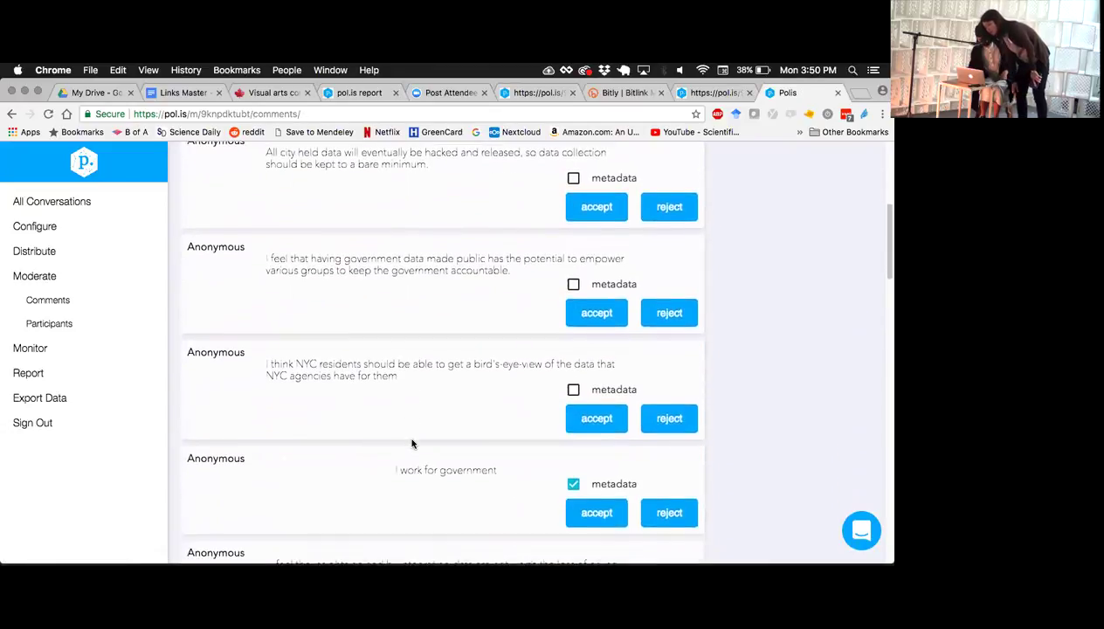
{"action": "scroll", "coordinate": [411, 443], "scroll_direction": "down", "scroll_amount": 4}
{"action": "scroll", "coordinate": [407, 437], "scroll_direction": "up", "scroll_amount": 2}
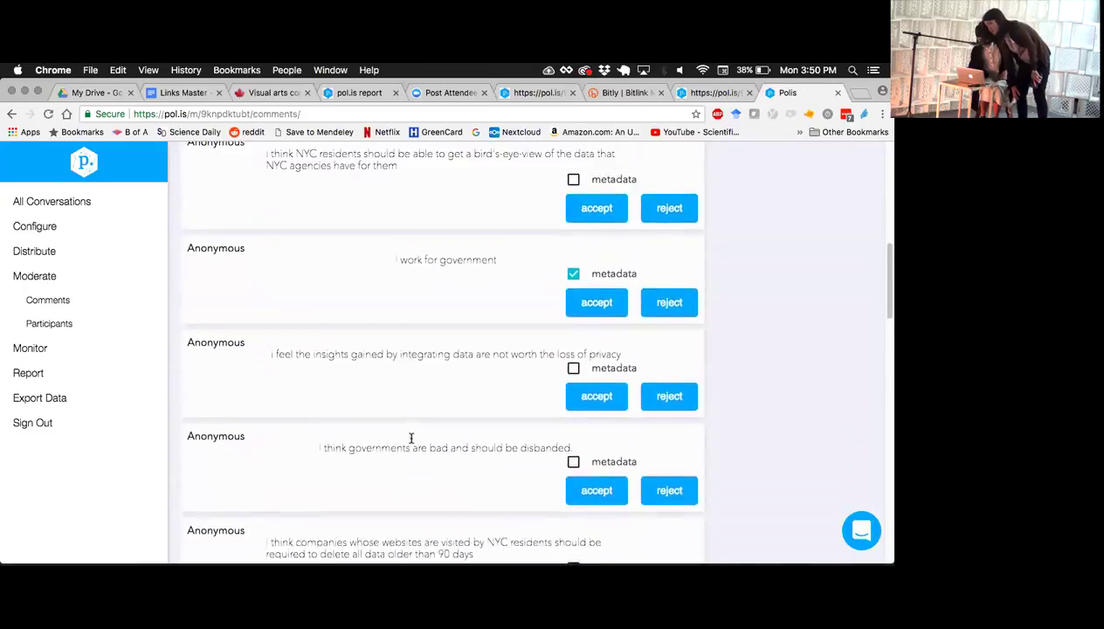
Accept the first four unmoderated comments, from "I have used NYC Open Data" through "I have high-speed internet access at home".
{"action": "left_click", "coordinate": [592, 327]}
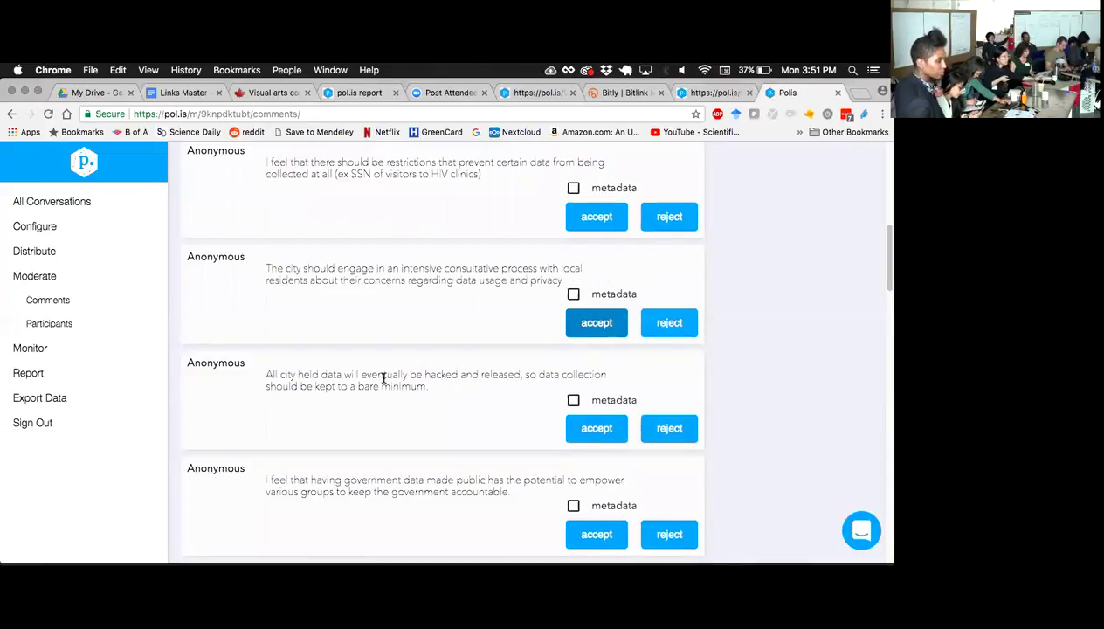
{"action": "scroll", "coordinate": [383, 377], "scroll_direction": "up", "scroll_amount": 5}
{"action": "scroll", "coordinate": [384, 377], "scroll_direction": "up", "scroll_amount": 3}
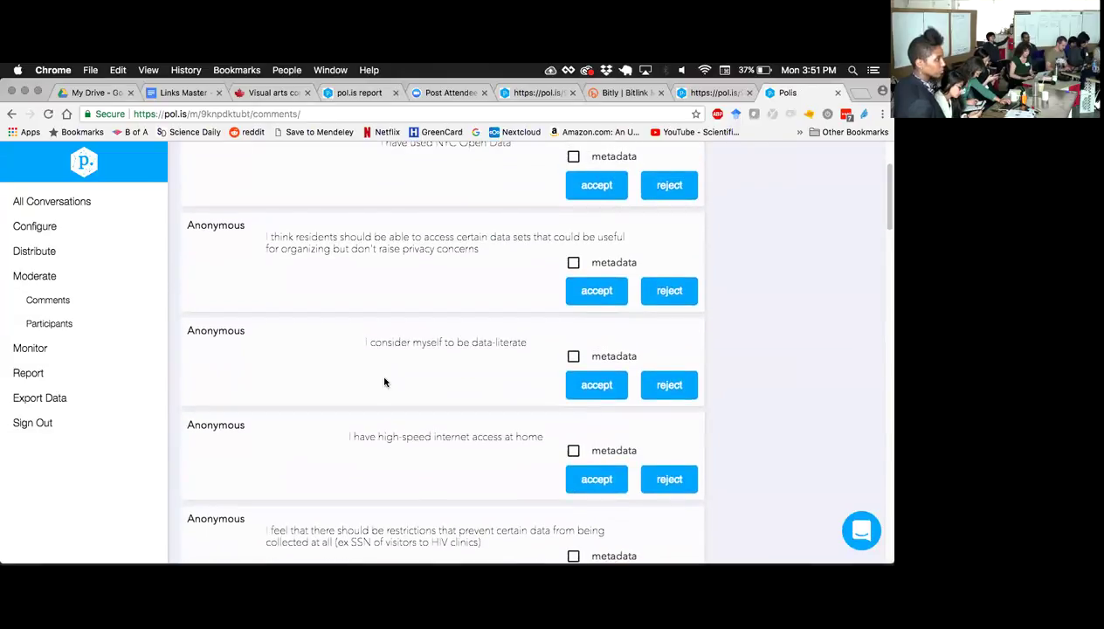
{"action": "left_click", "coordinate": [575, 316]}
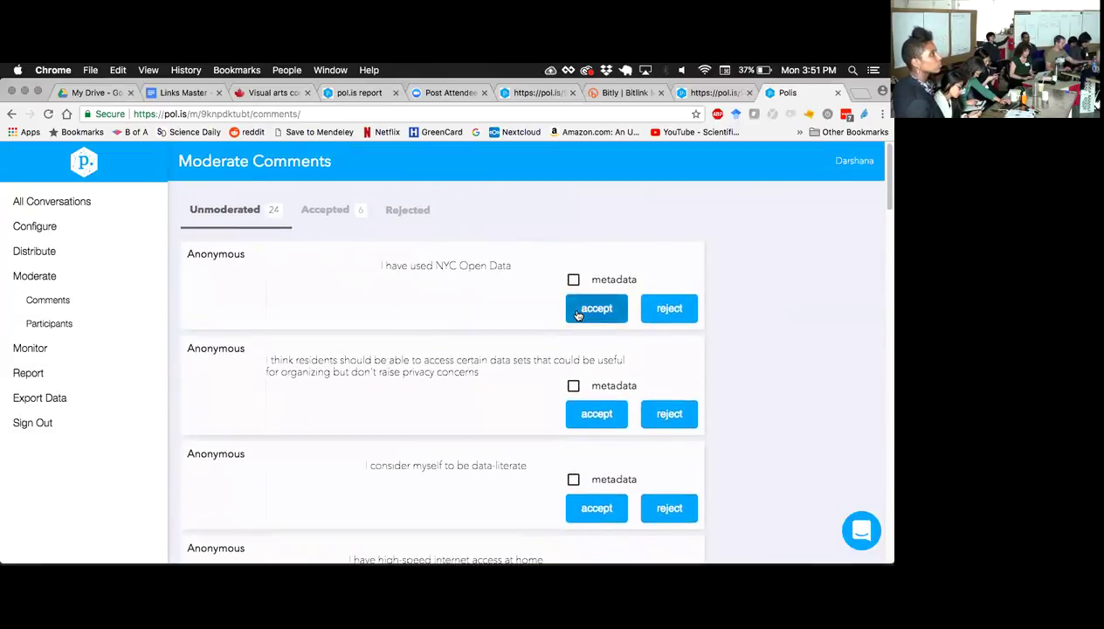
{"action": "left_click", "coordinate": [593, 322]}
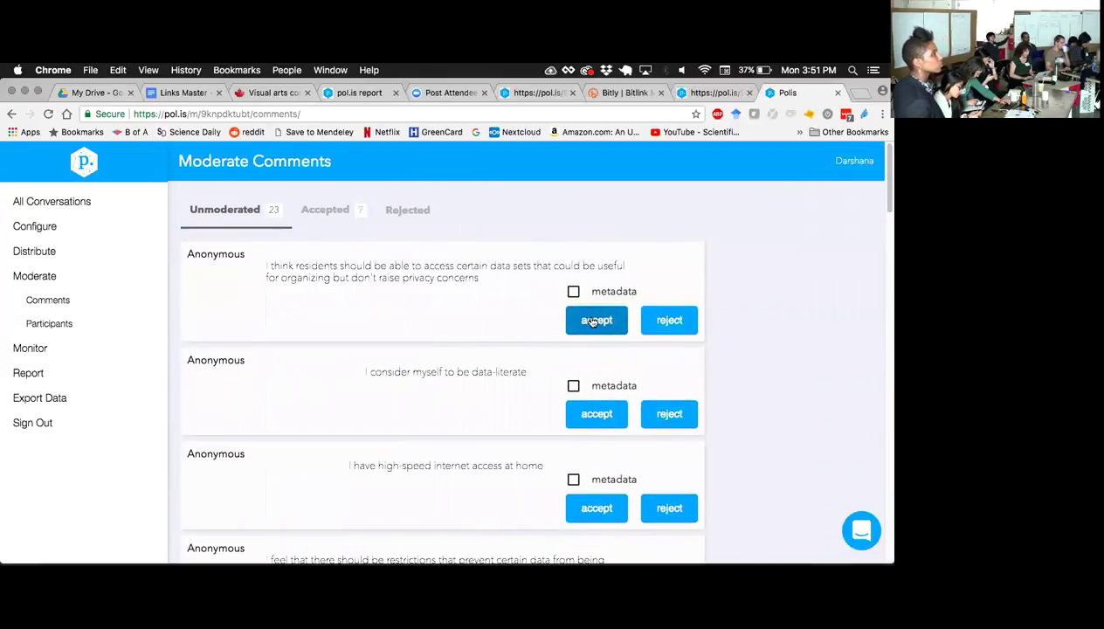
{"action": "left_click", "coordinate": [593, 321]}
{"action": "left_click", "coordinate": [593, 321]}
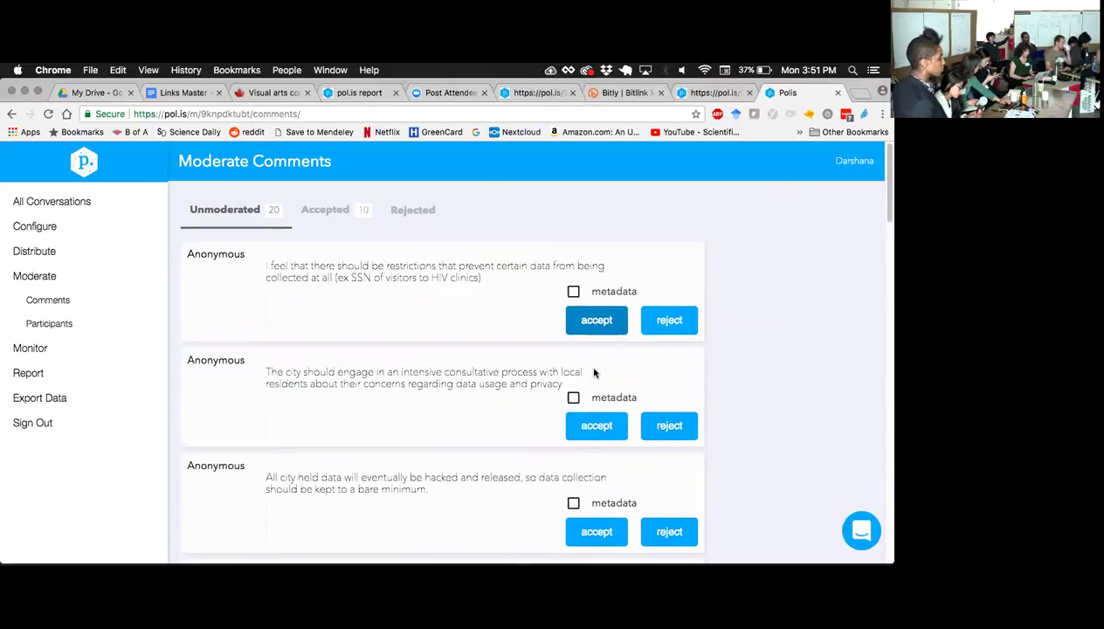
Accept the comments on restricting collection of certain data, choosing which agencies to share data with, and an intensive consultative process with local residents.
{"action": "left_click", "coordinate": [599, 325]}
{"action": "left_click", "coordinate": [599, 323]}
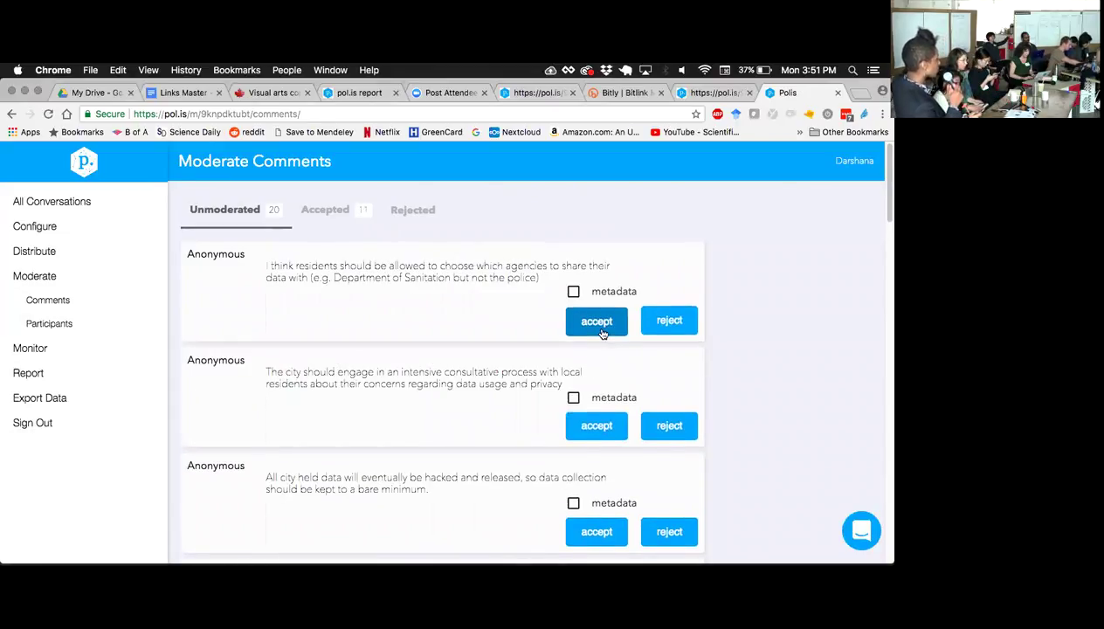
{"action": "left_click", "coordinate": [601, 331]}
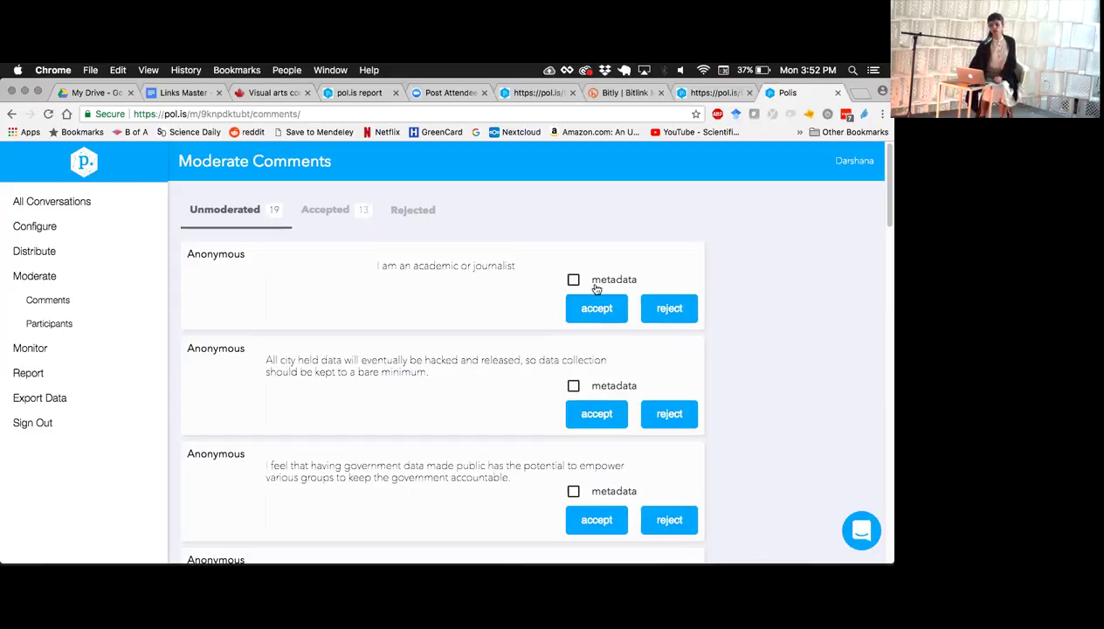
Reject "I am an academic or journalist", and accept "I am old enough to vote" marked as metadata.
{"action": "left_click", "coordinate": [670, 309]}
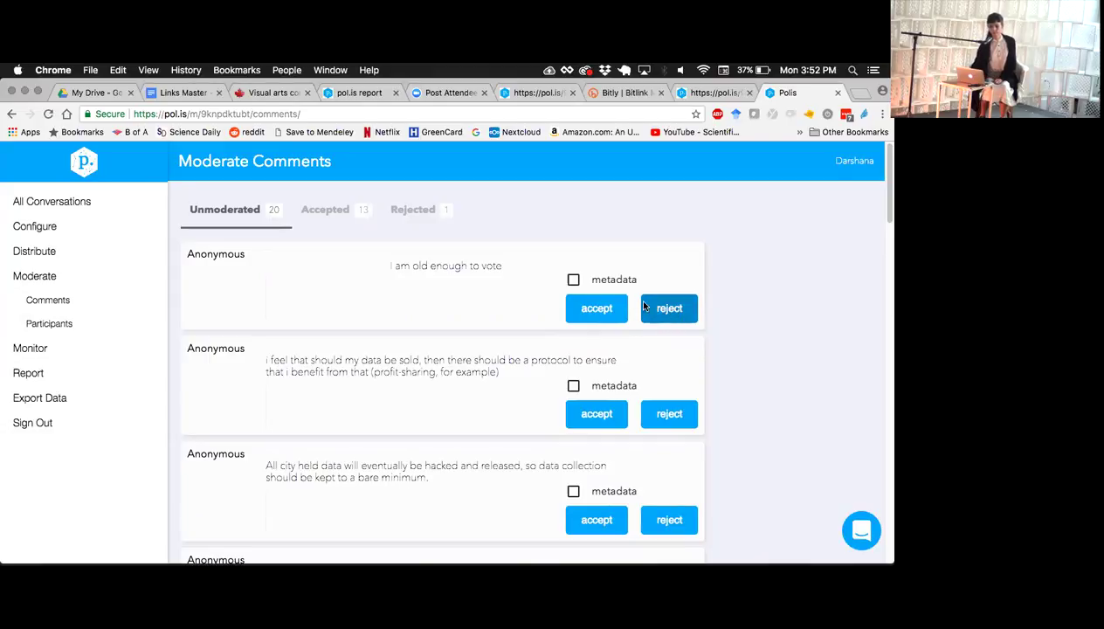
{"action": "left_click", "coordinate": [573, 279]}
{"action": "left_click", "coordinate": [597, 309]}
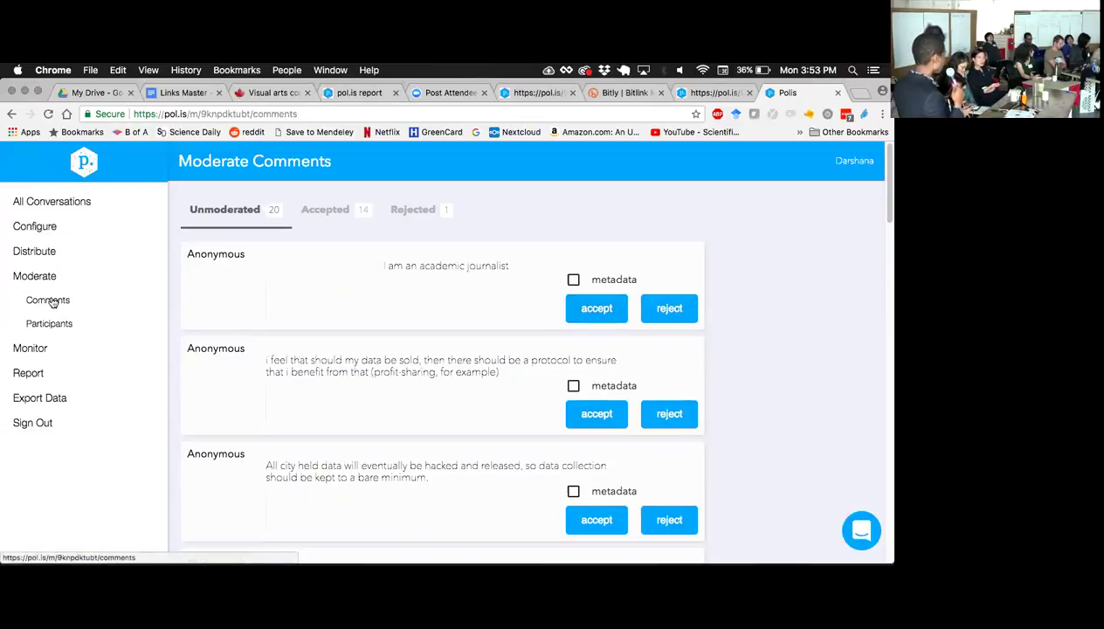
Add the comment "I am an academic" for participants to vote on in the conversation's configuration.
{"action": "scroll", "coordinate": [258, 292], "scroll_direction": "down", "scroll_amount": 10}
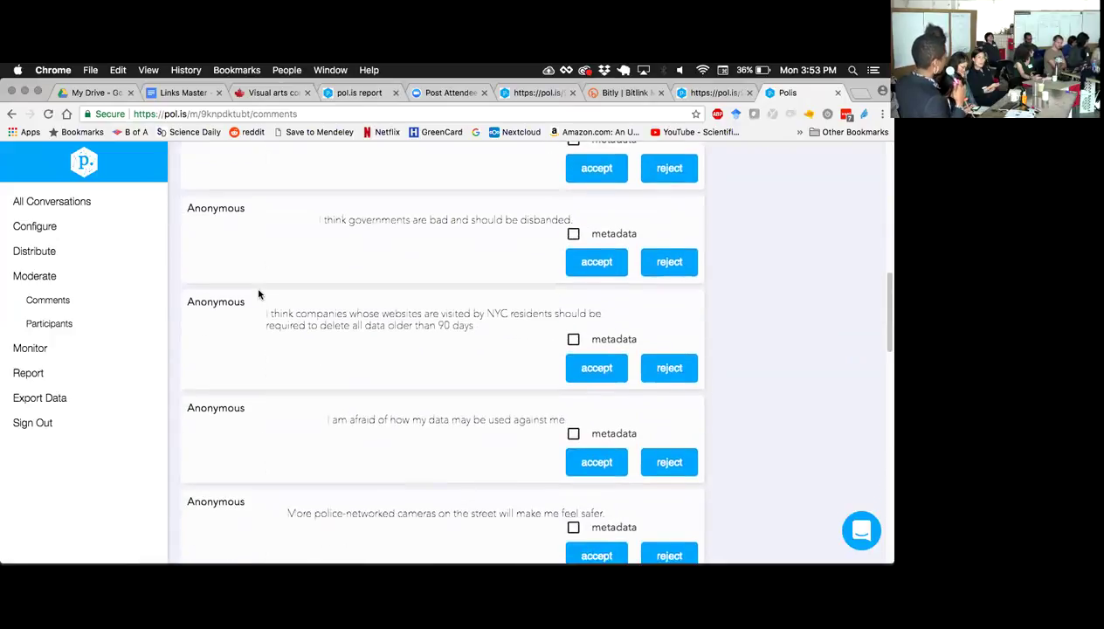
{"action": "scroll", "coordinate": [258, 293], "scroll_direction": "up", "scroll_amount": 10}
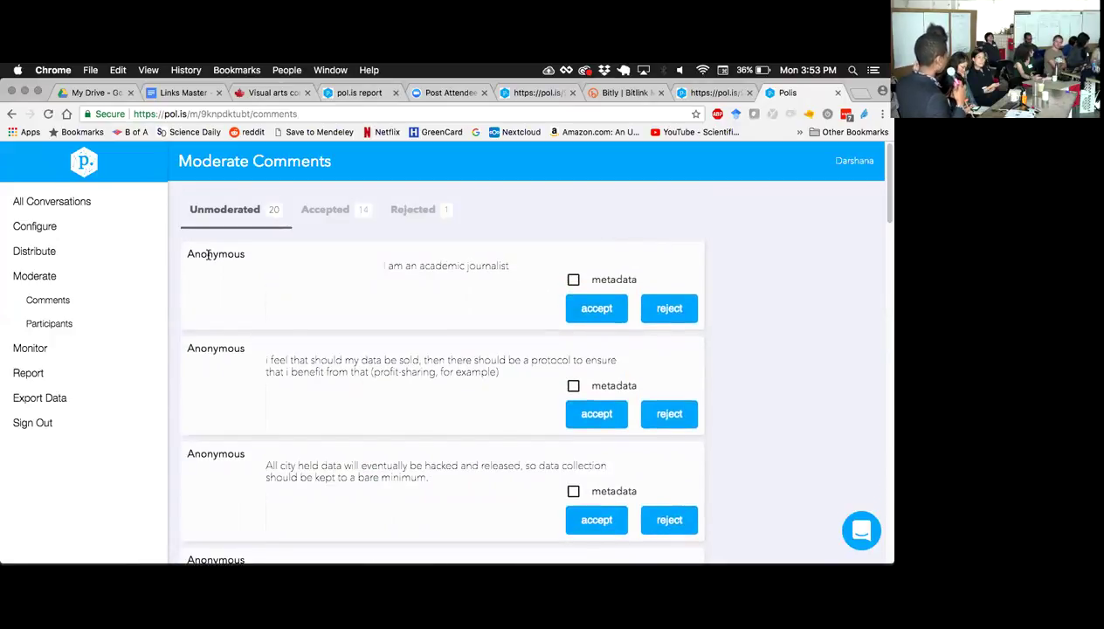
{"action": "left_click", "coordinate": [36, 229]}
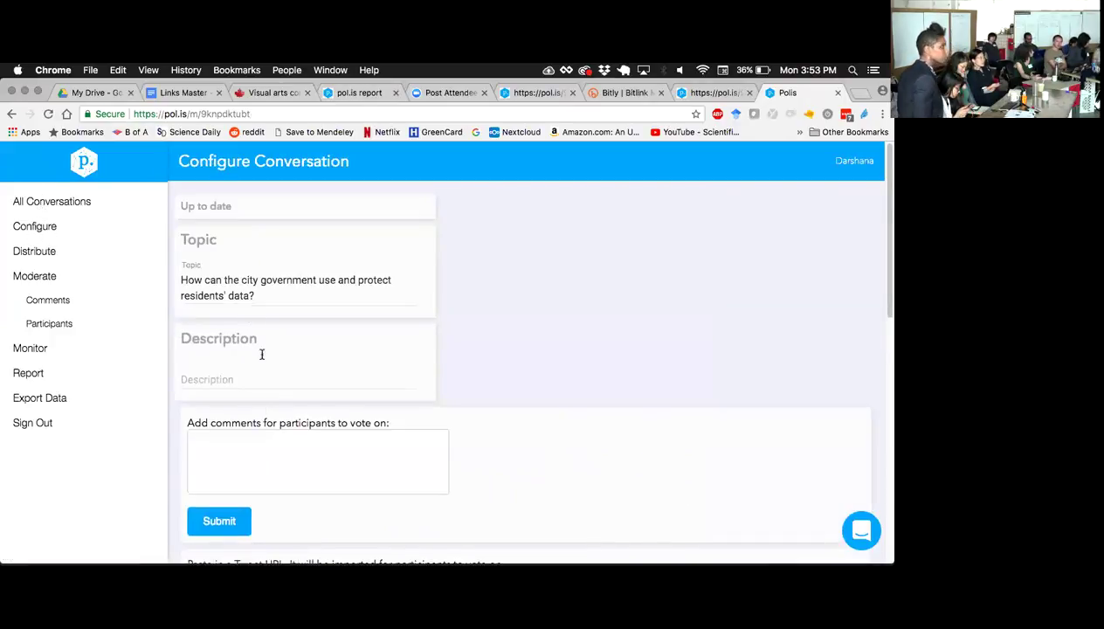
{"action": "left_click", "coordinate": [276, 452]}
{"action": "type", "text": "I am"}
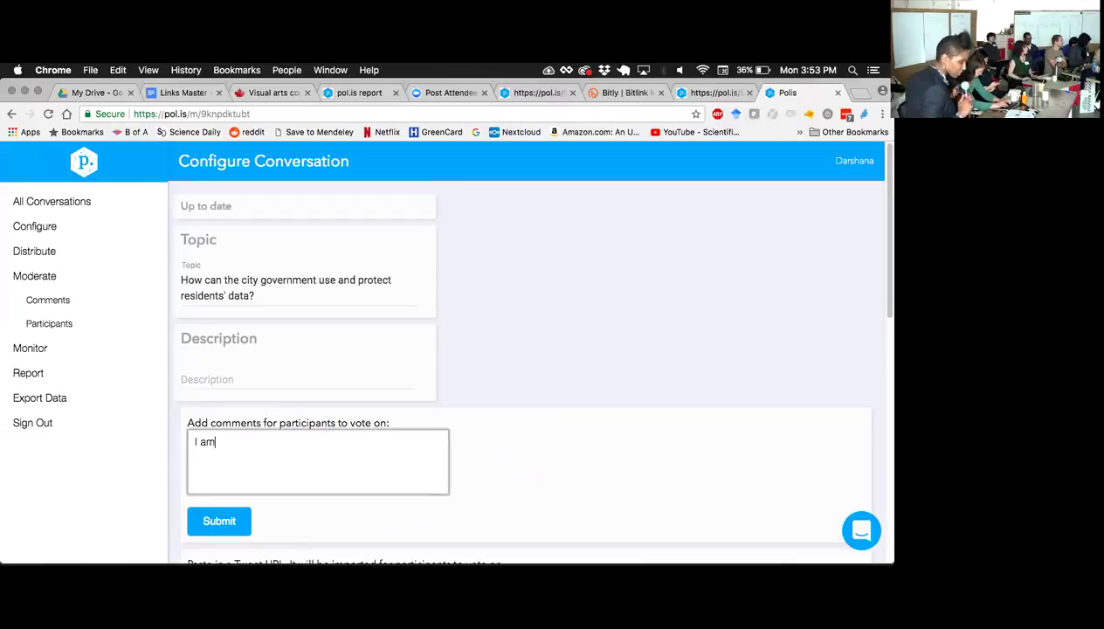
{"action": "type", "text": " an academic"}
{"action": "left_click", "coordinate": [219, 520]}
Add a separate comment "I am a journalist" for participants to vote on.
{"action": "left_click", "coordinate": [244, 432]}
{"action": "type", "text": "I am a journalist"}
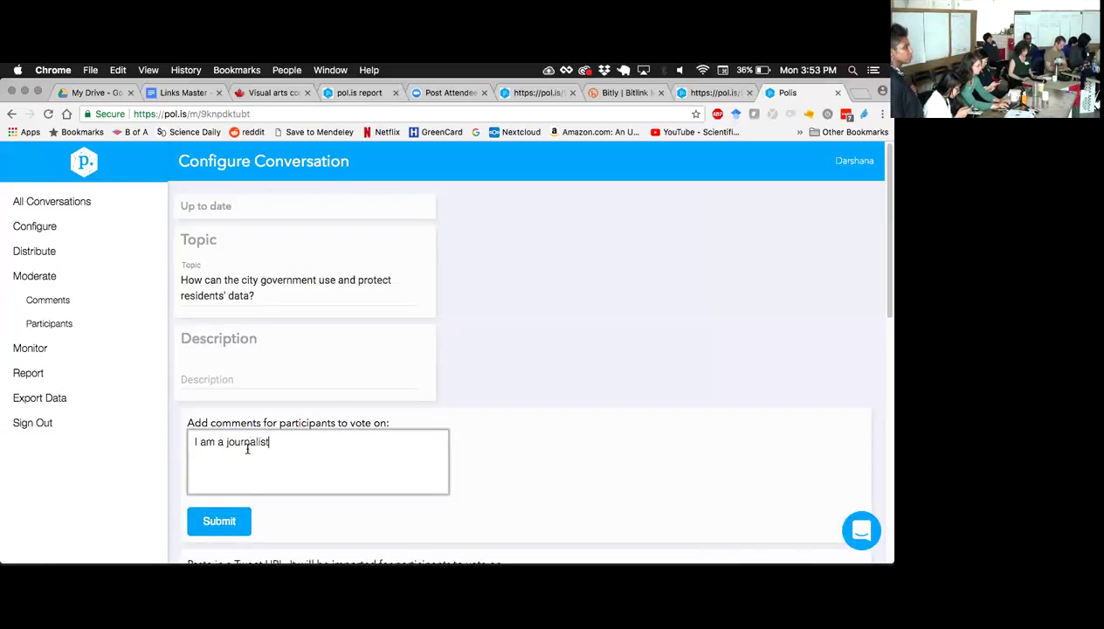
{"action": "left_click", "coordinate": [225, 521]}
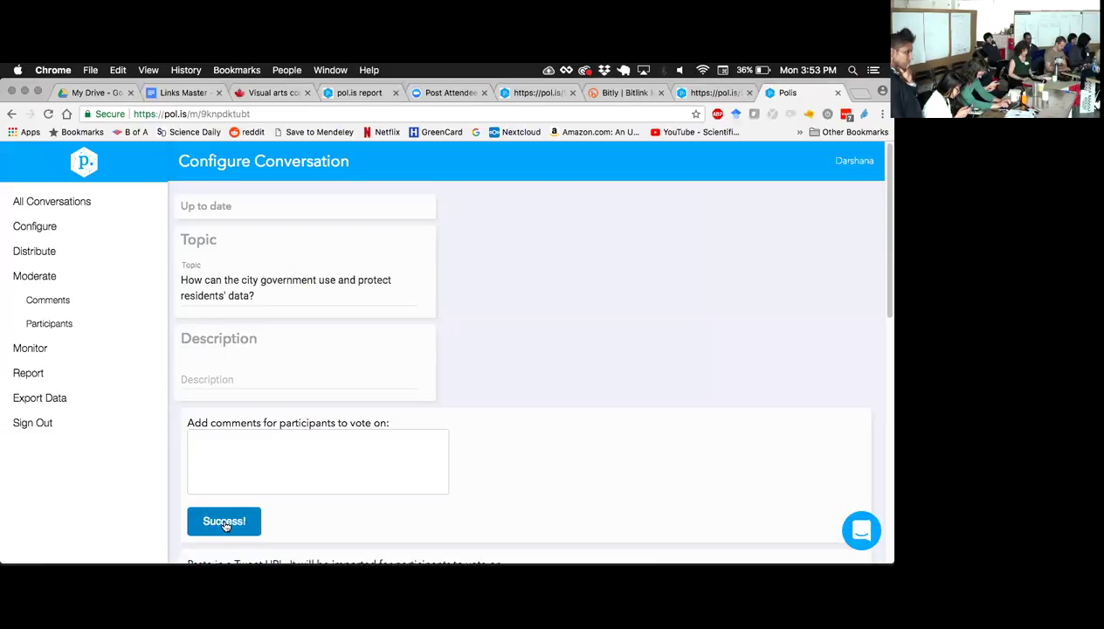
Switch to the conversation's participant page and agree with the statement "Government should not sell personal data".
{"action": "left_click", "coordinate": [522, 93]}
{"action": "scroll", "coordinate": [439, 399], "scroll_direction": "down", "scroll_amount": 4}
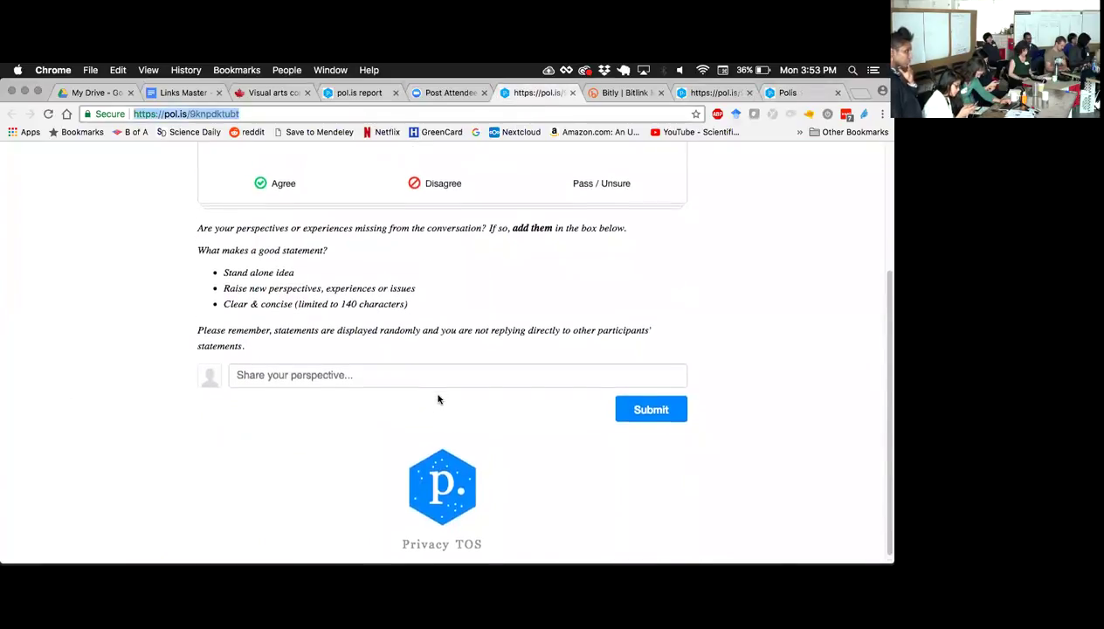
{"action": "scroll", "coordinate": [438, 399], "scroll_direction": "up", "scroll_amount": 4}
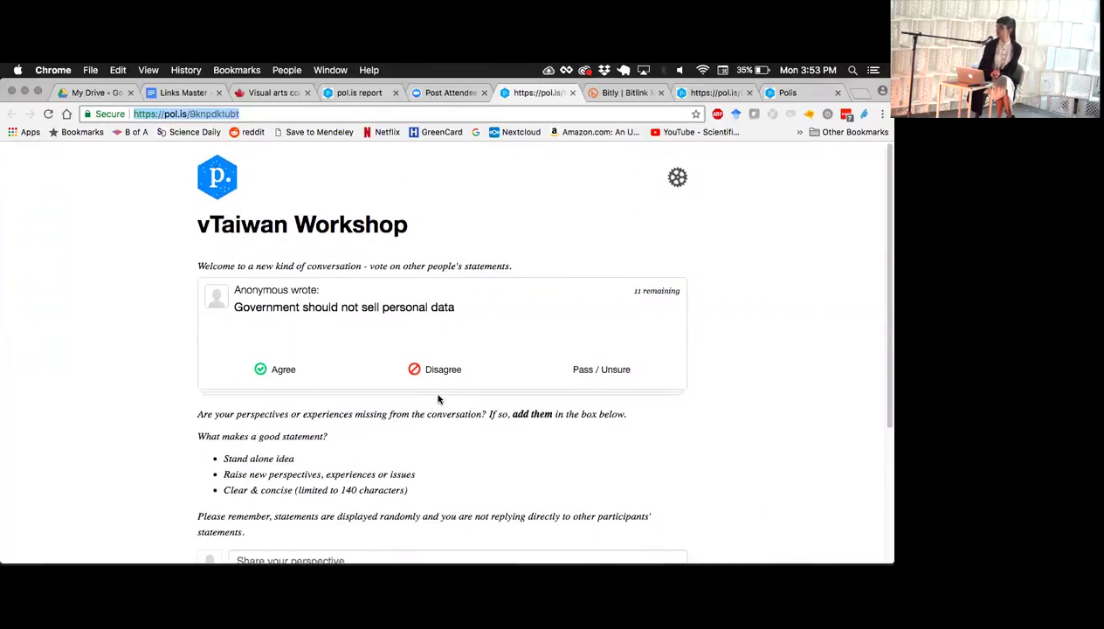
{"action": "left_click", "coordinate": [279, 381]}
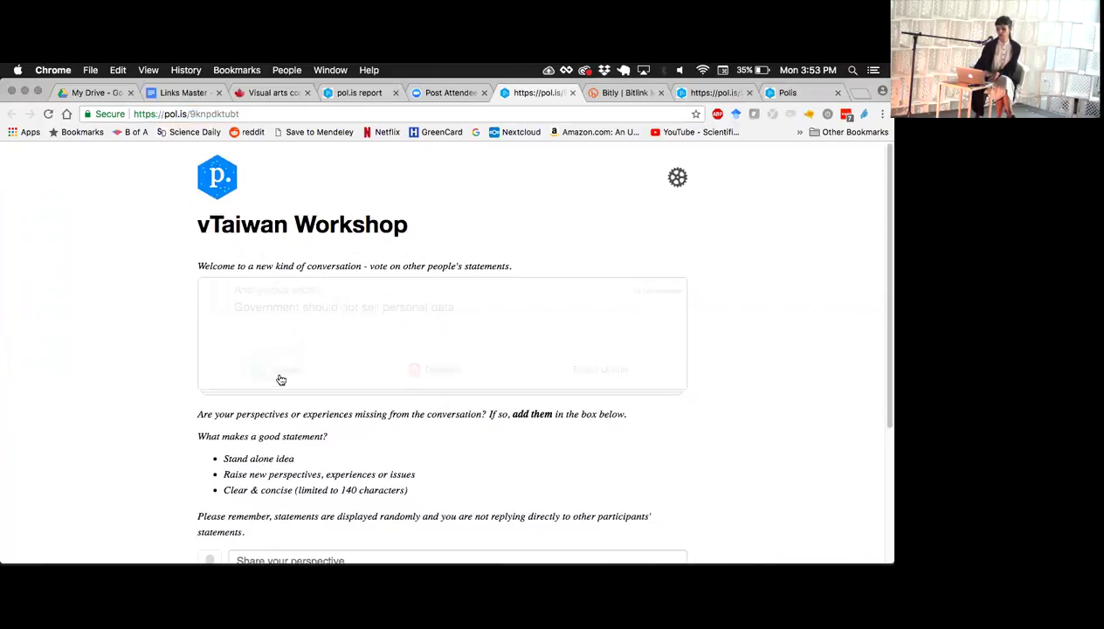